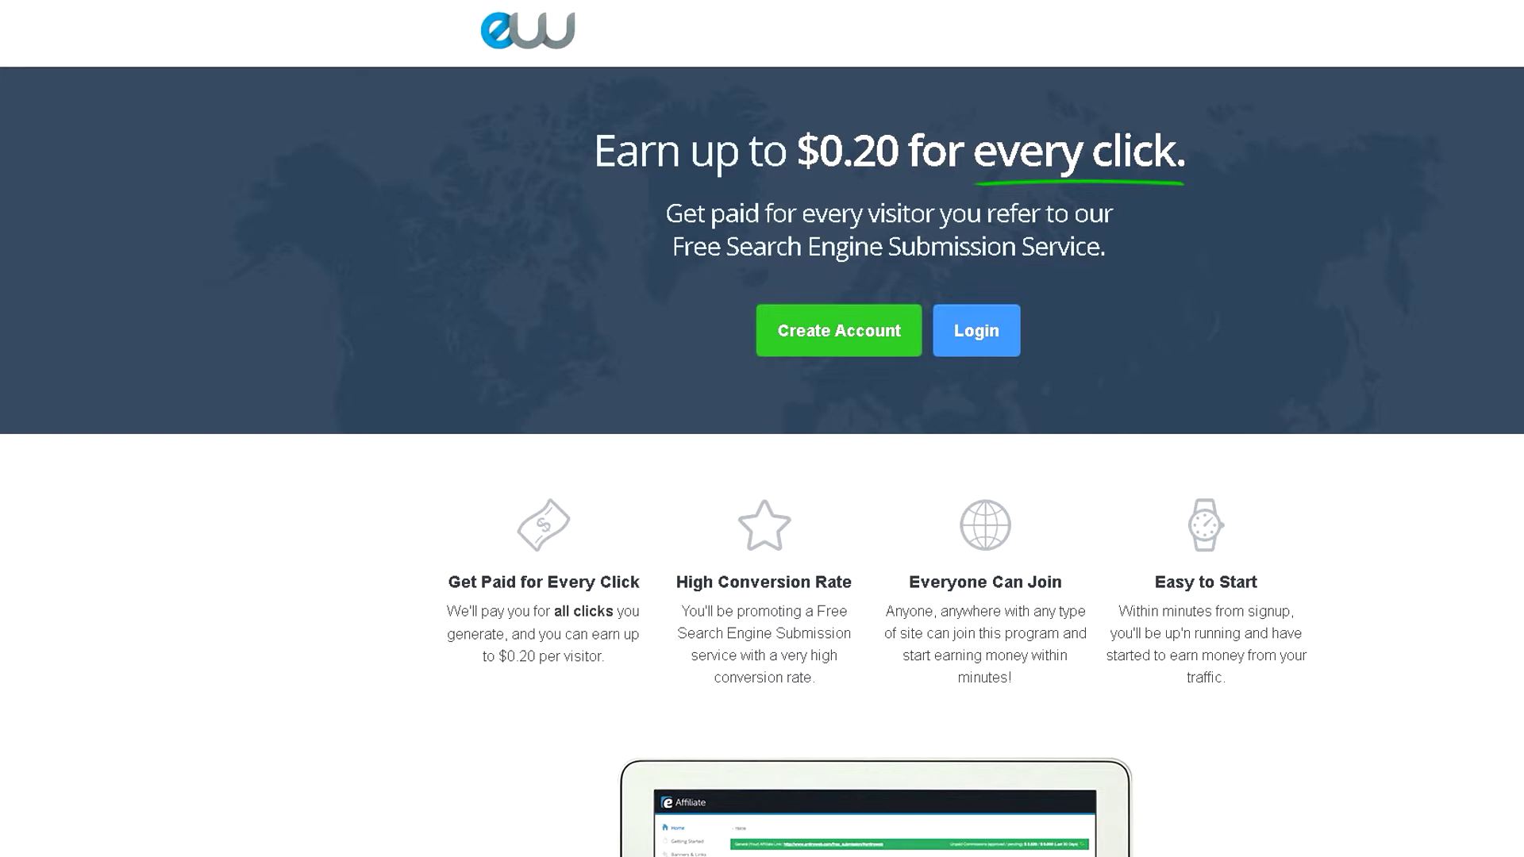
scroll(762, 430, "down", 1)
- Scroll down the Entireweb affiliate page to the FAQ and back up
scroll(762, 429, "down", 4)
scroll(762, 428, "down", 5)
scroll(762, 429, "down", 5)
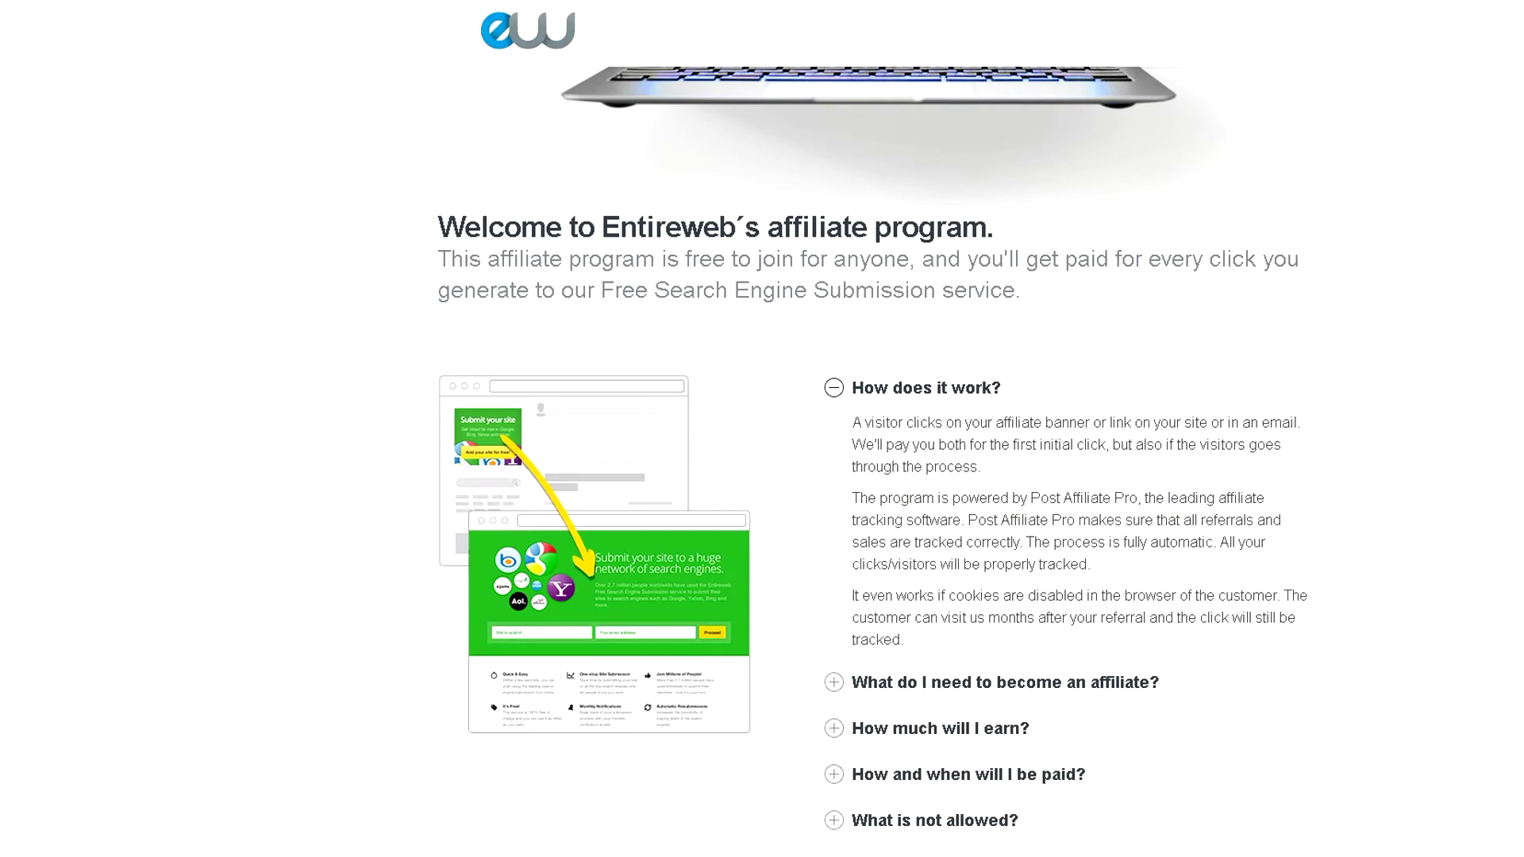
scroll(763, 428, "down", 2)
scroll(762, 429, "up", 10)
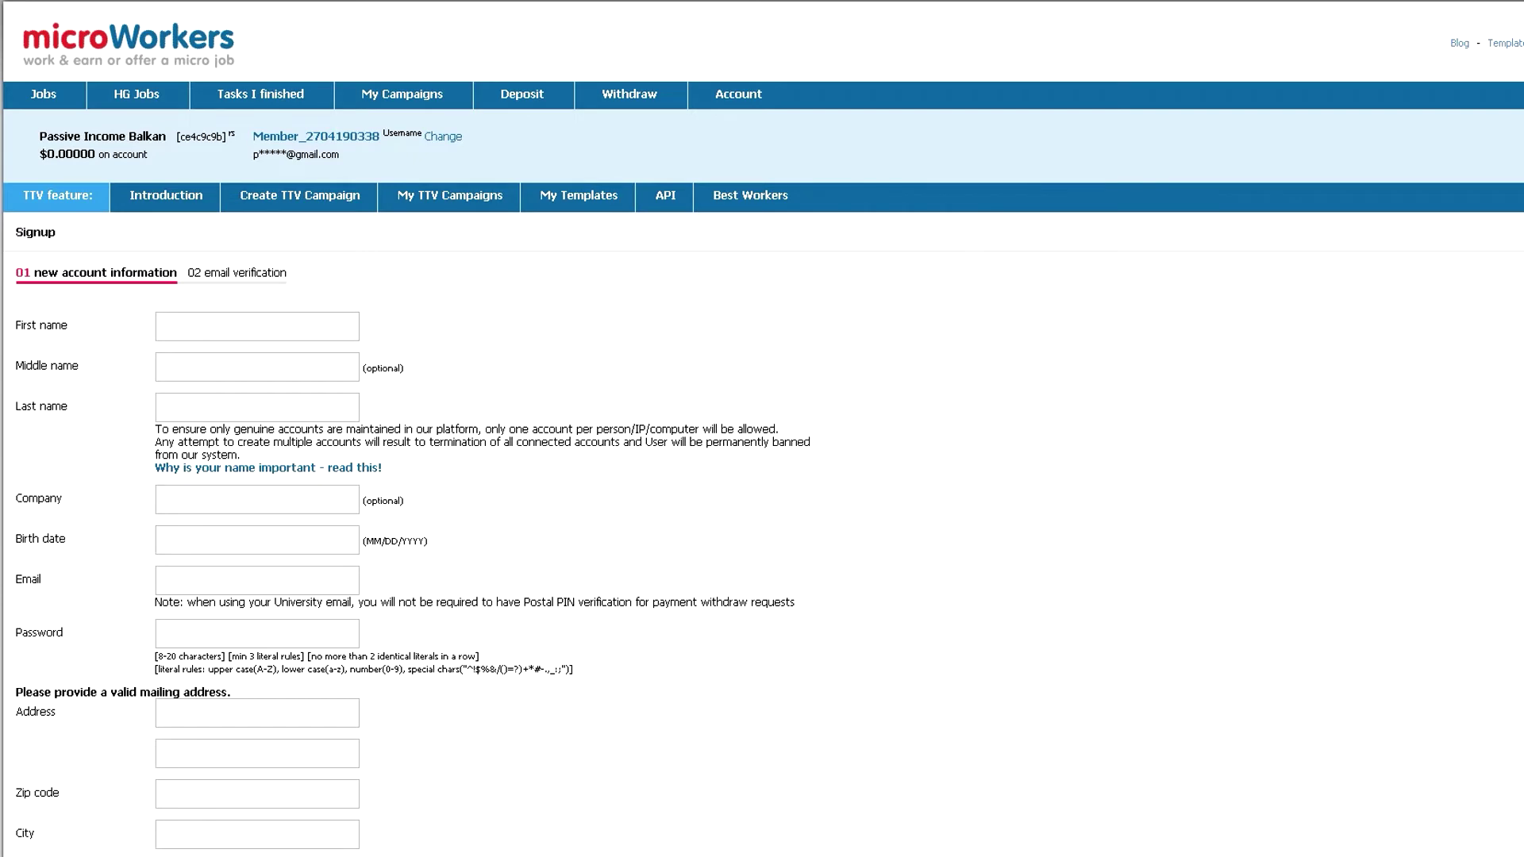
- Scroll down through the Microworkers signup page
scroll(762, 429, "down", 1)
scroll(761, 429, "down", 2)
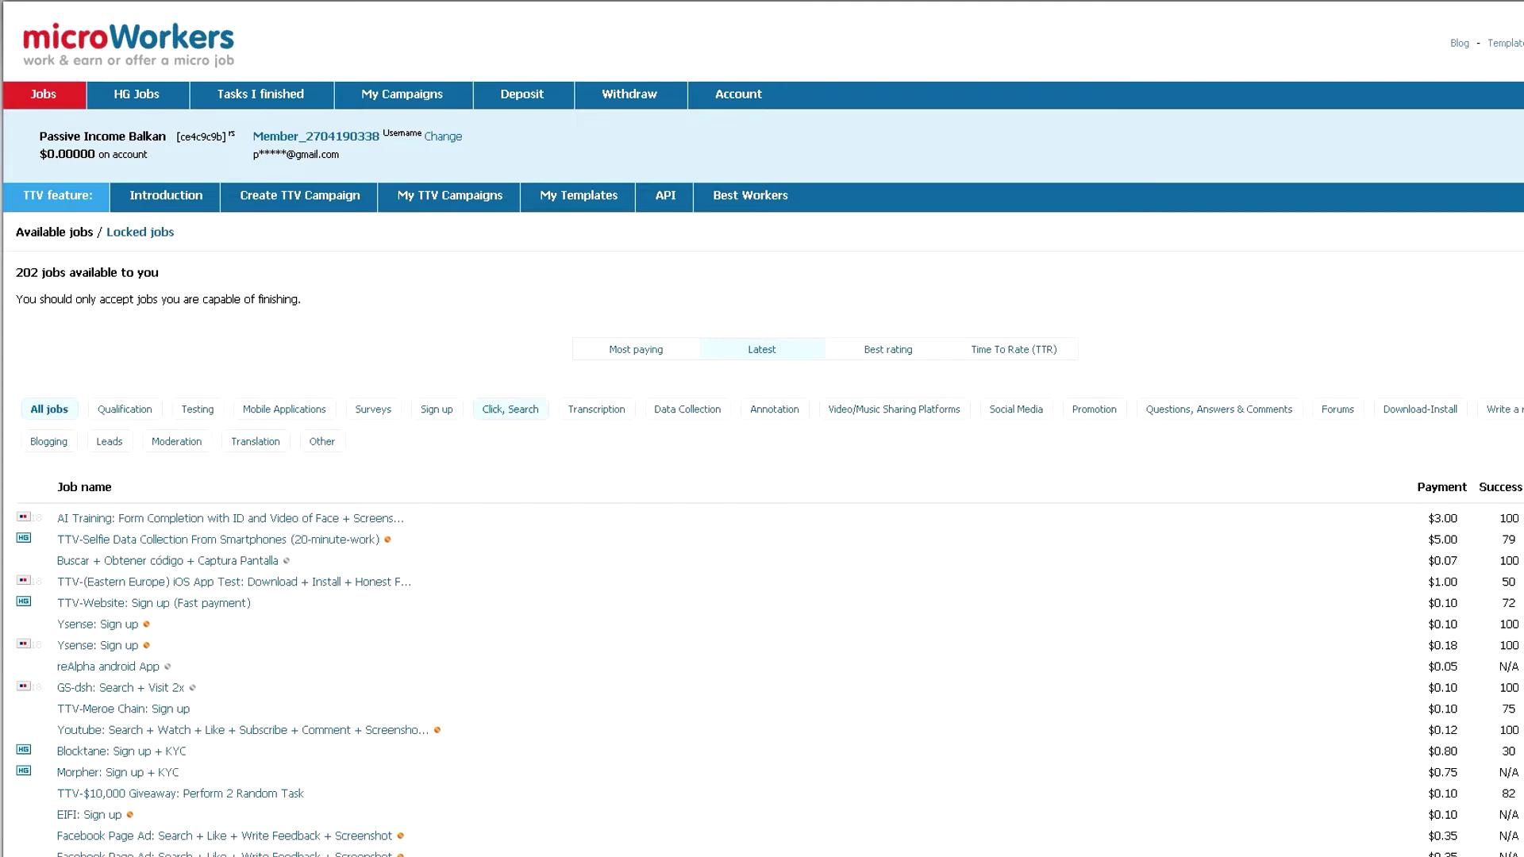
- Filter the jobs list to Click, Search and scroll through the 80 results
left_click(510, 409)
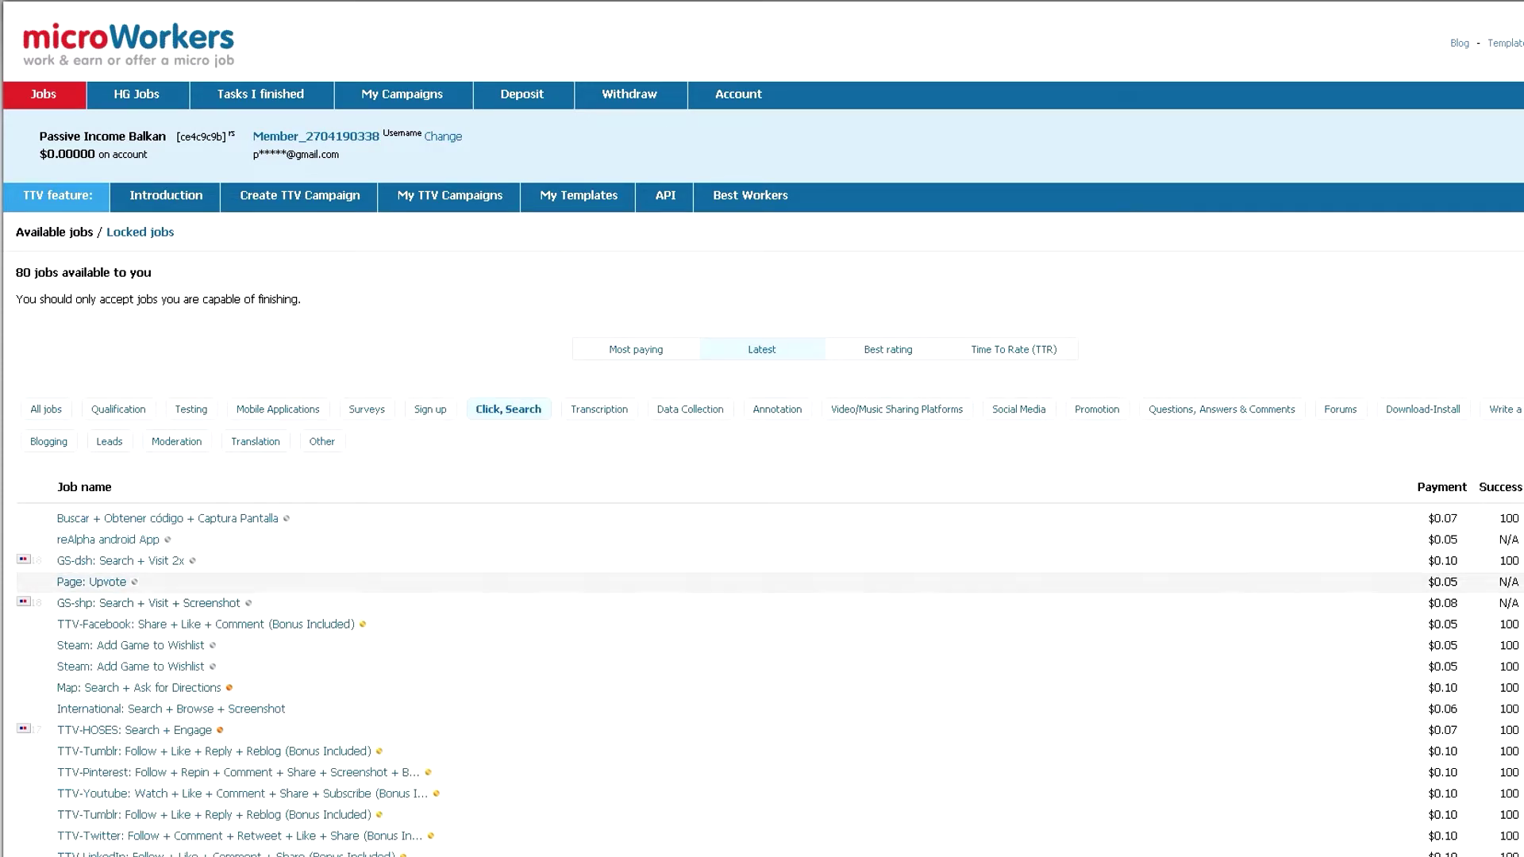
scroll(761, 572, "down", 1)
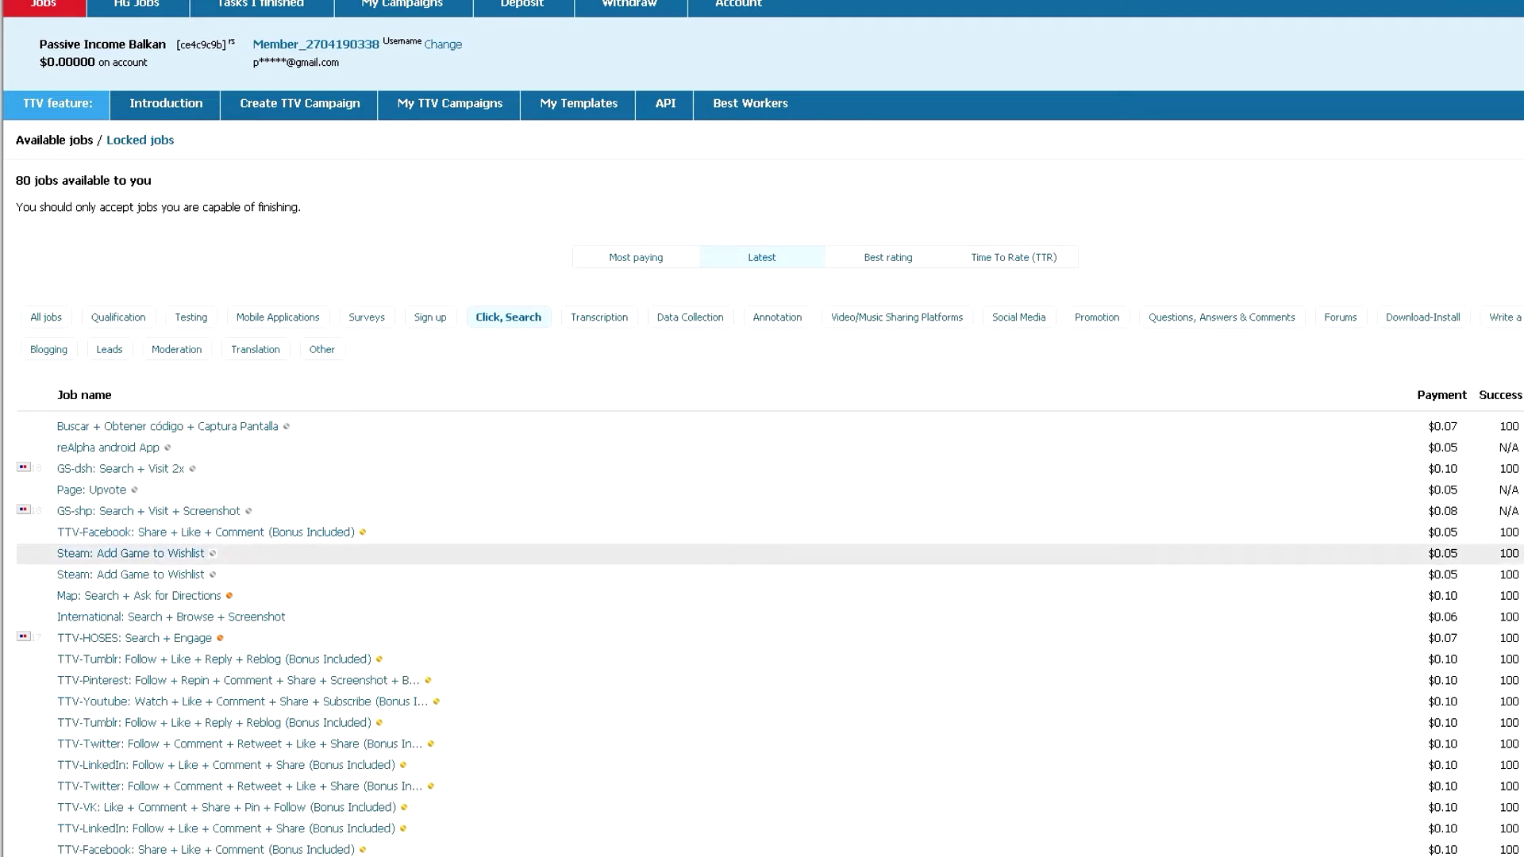
scroll(238, 635, "down", 1)
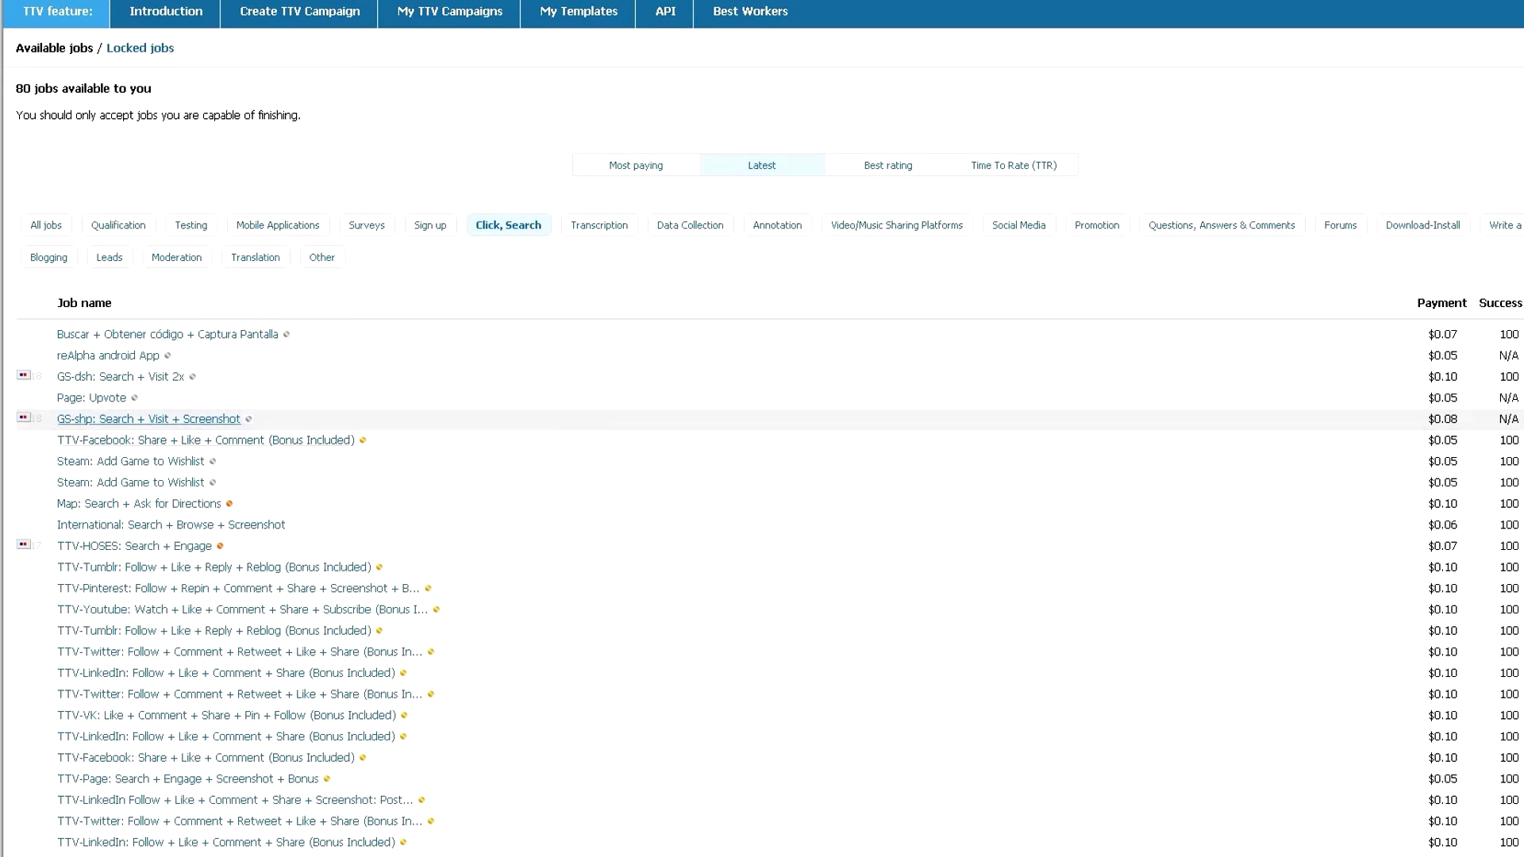
scroll(763, 476, "up", 2)
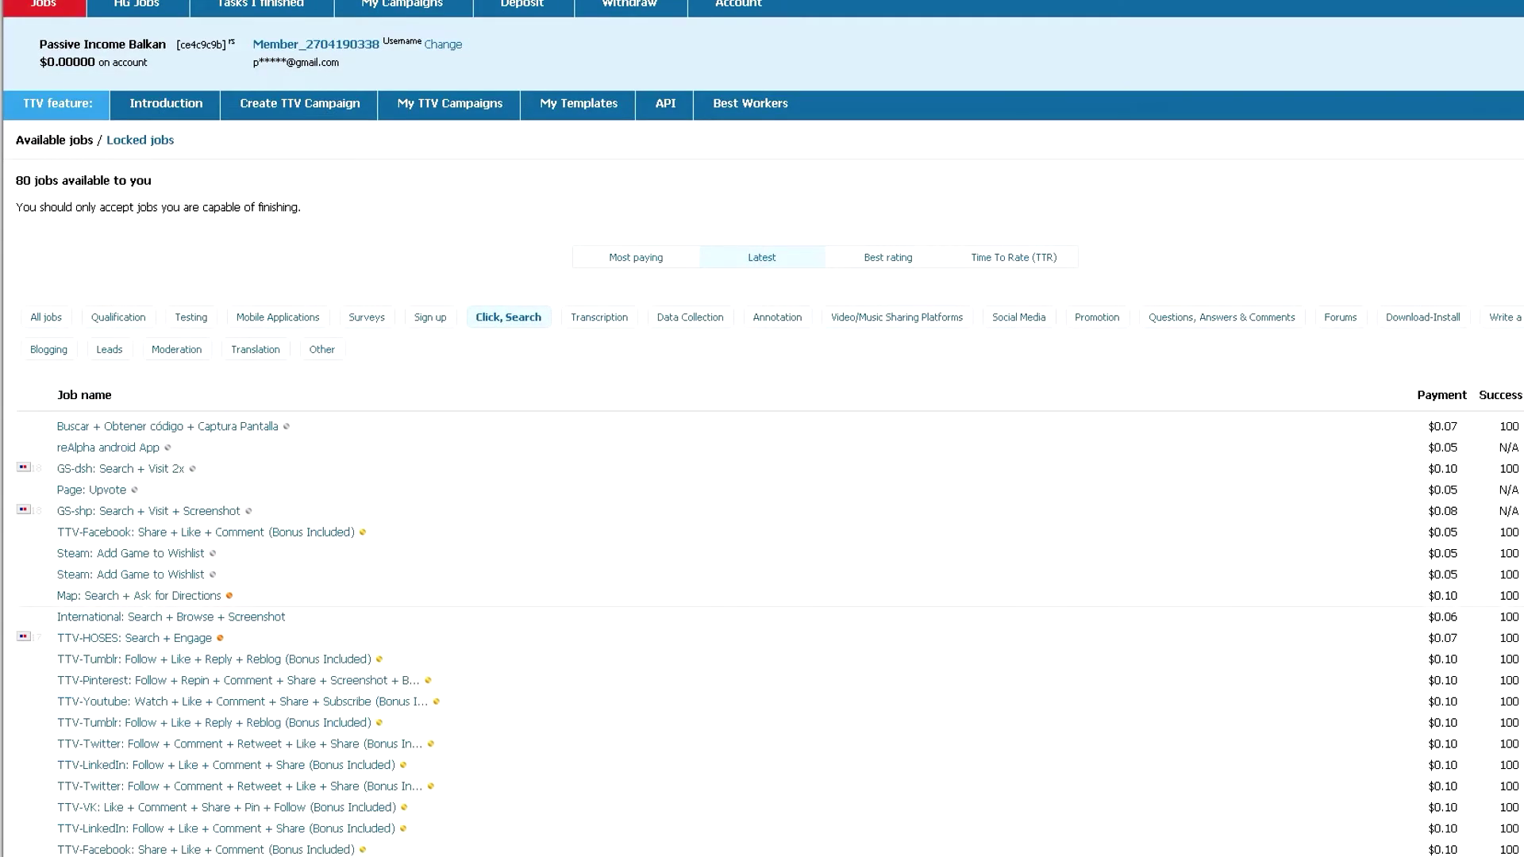
scroll(762, 596, "up", 2)
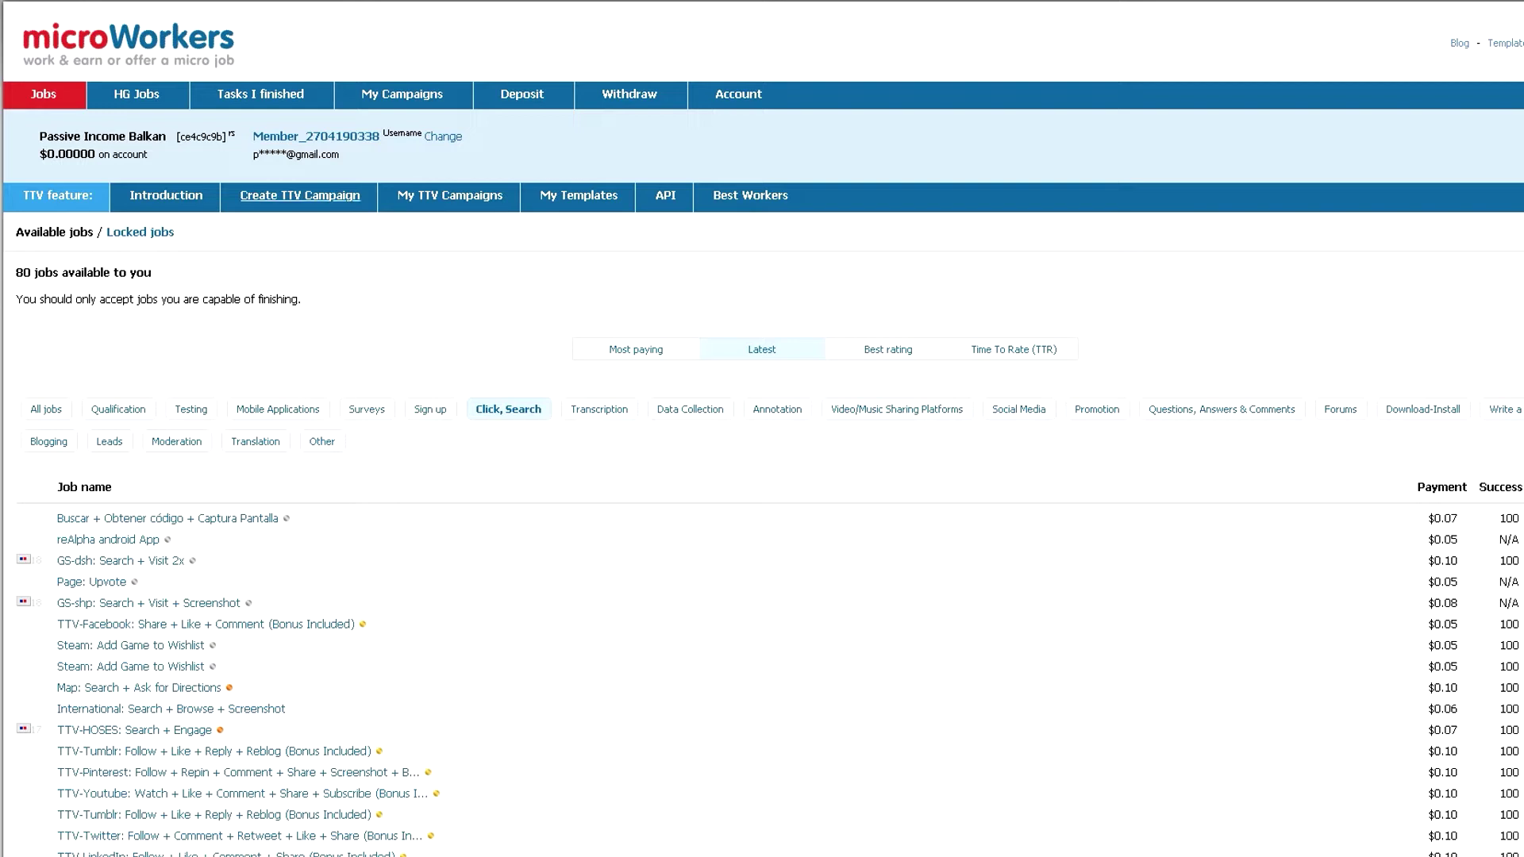
- Start a Create TTV Campaign form and scroll to the International targeting and category lists
left_click(300, 196)
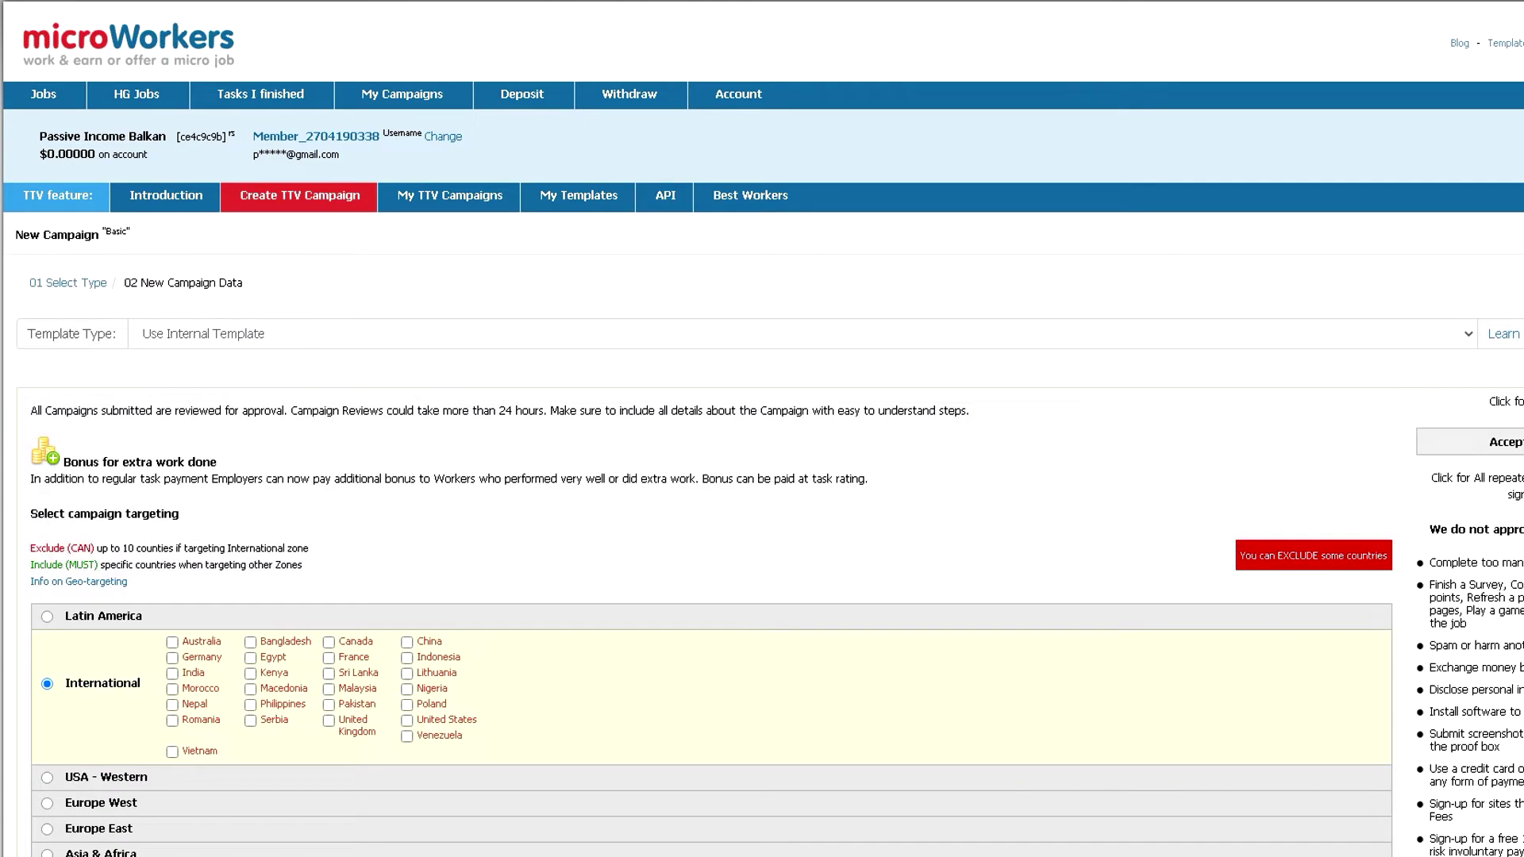
scroll(762, 477, "down", 3)
scroll(762, 476, "down", 1)
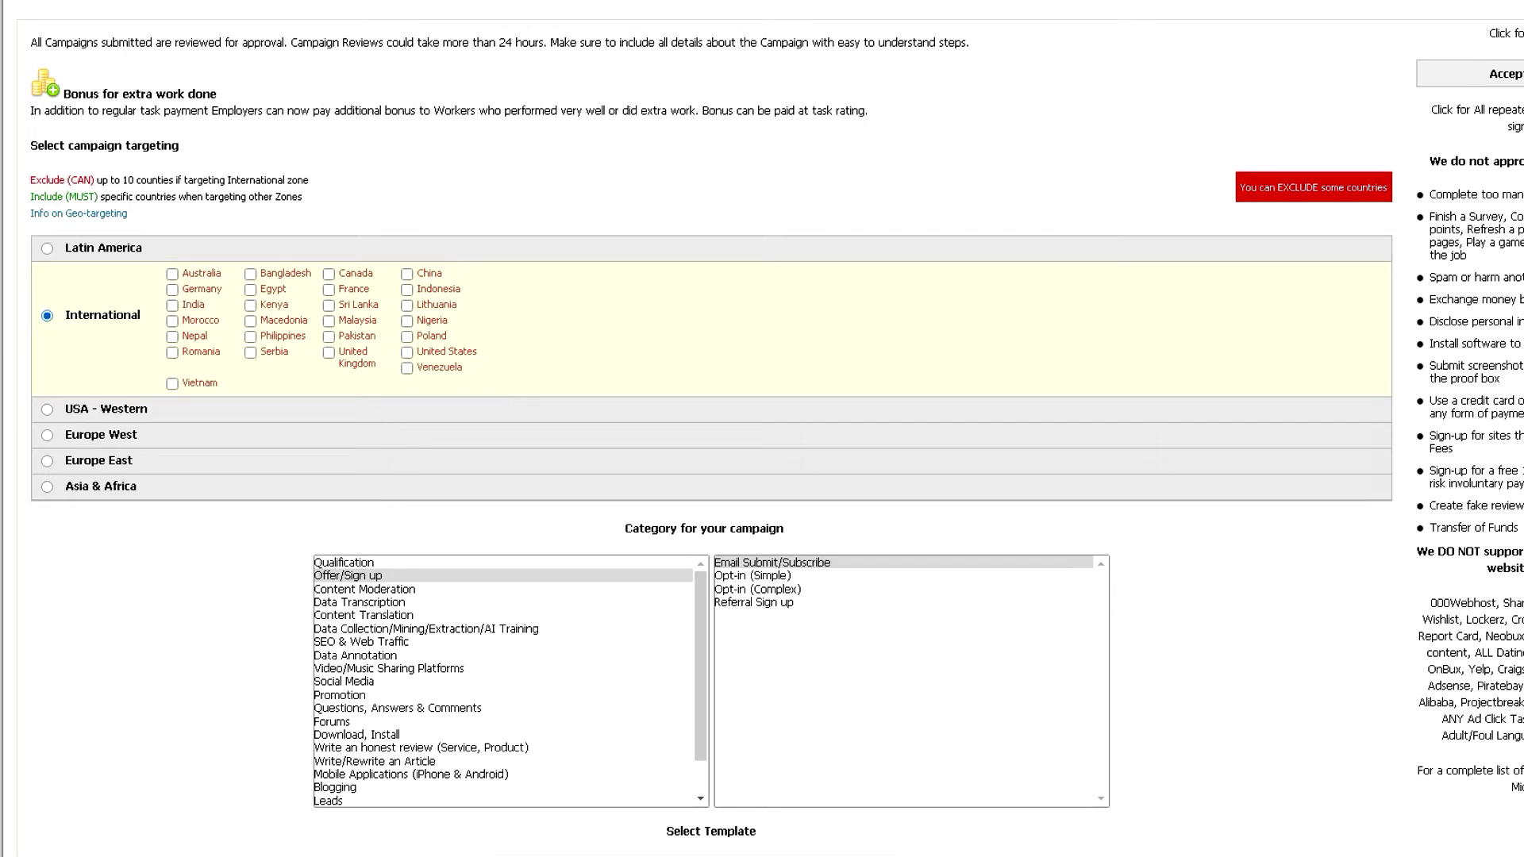
scroll(711, 445, "down", 1)
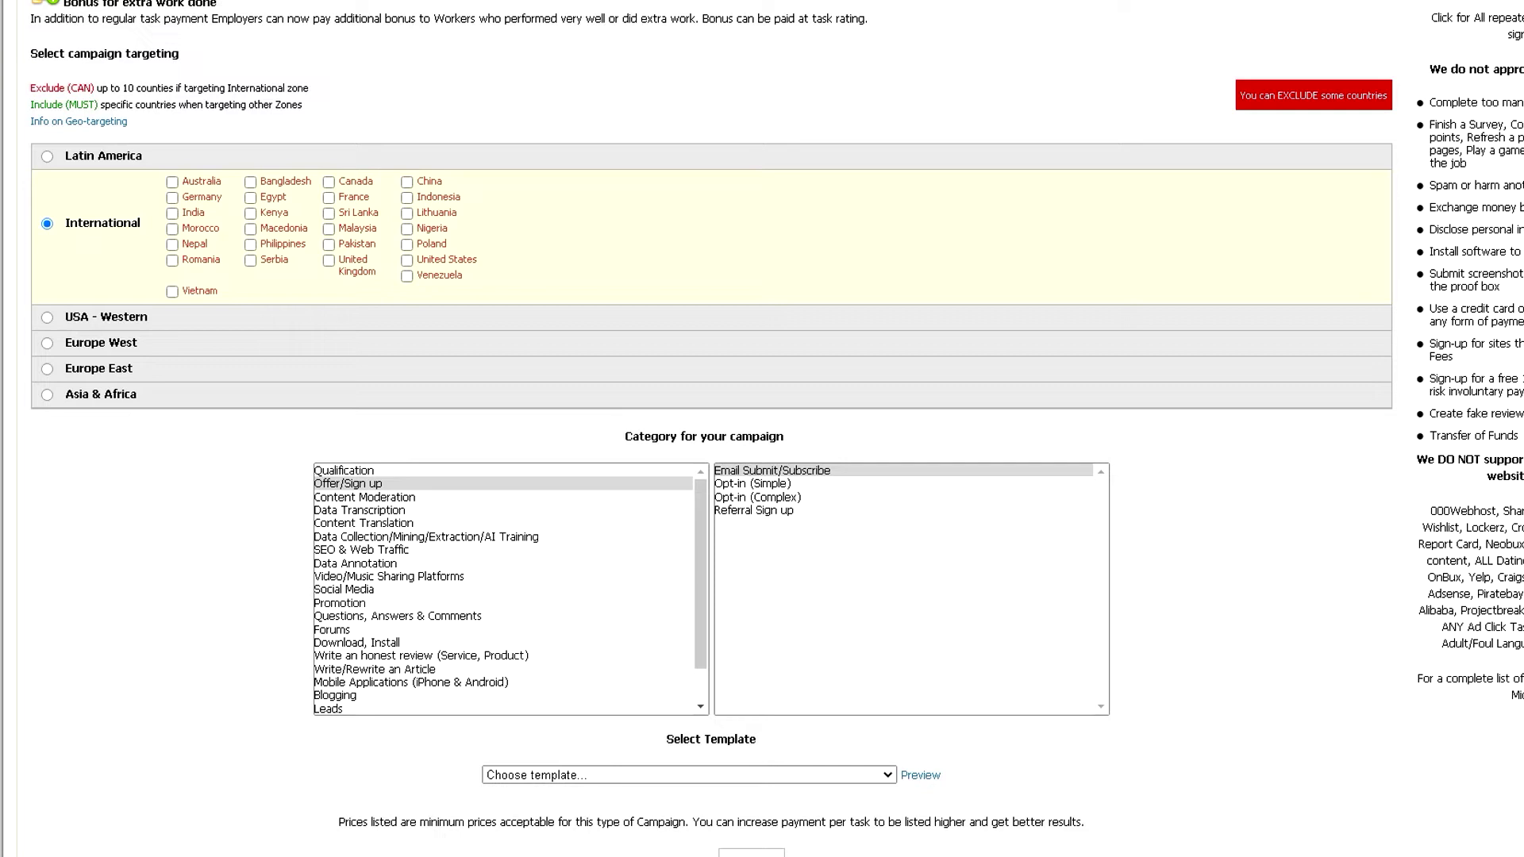
- Choose the SEO & Web Traffic category with the Search + Visit 1x subcategory
key("Tab")
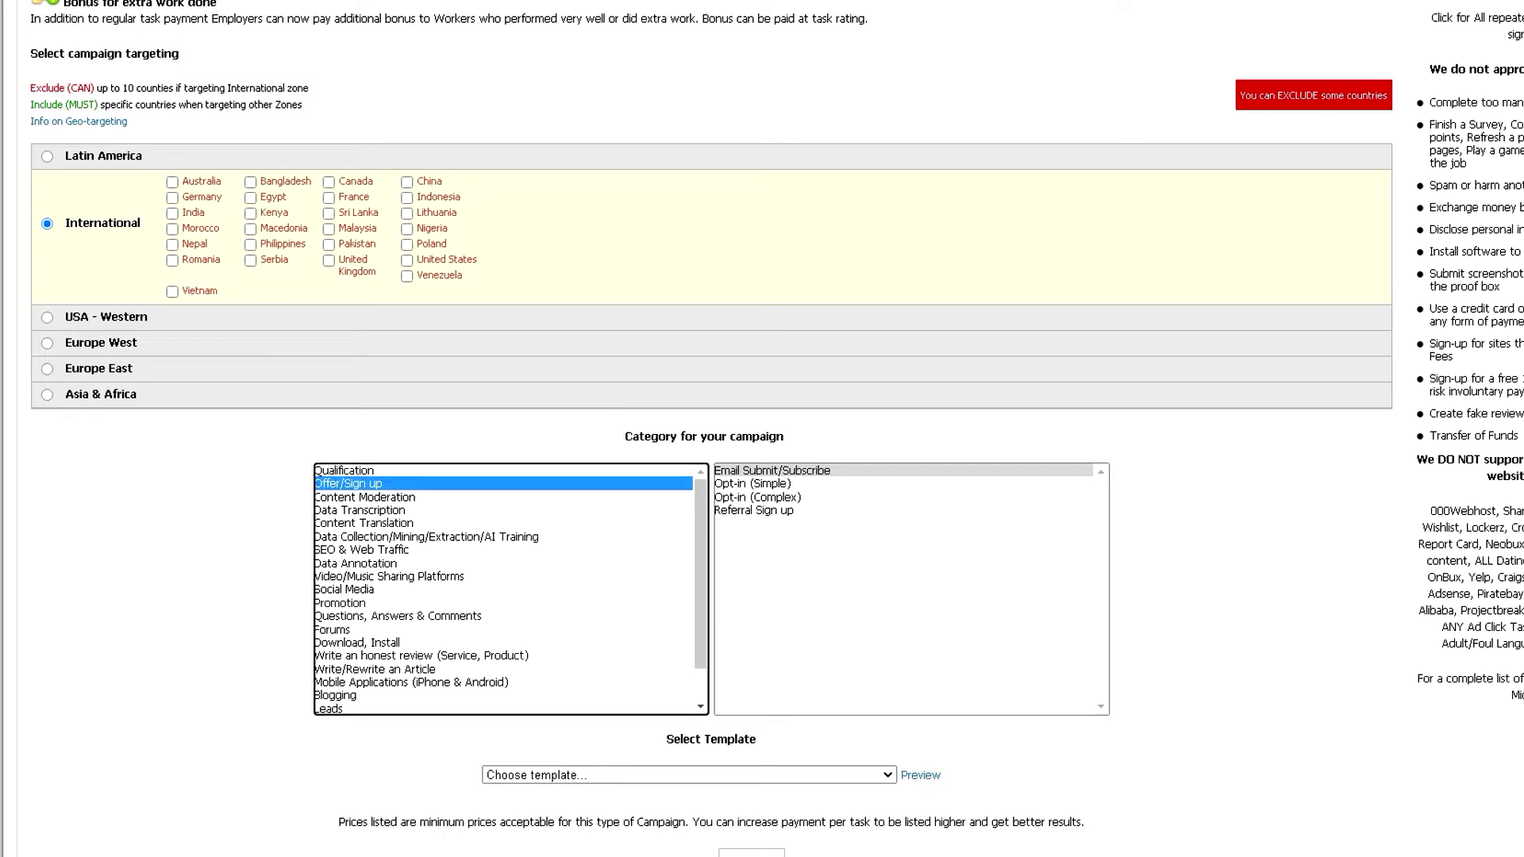
scroll(511, 588, "down", 1)
scroll(510, 589, "up", 1)
key("s")
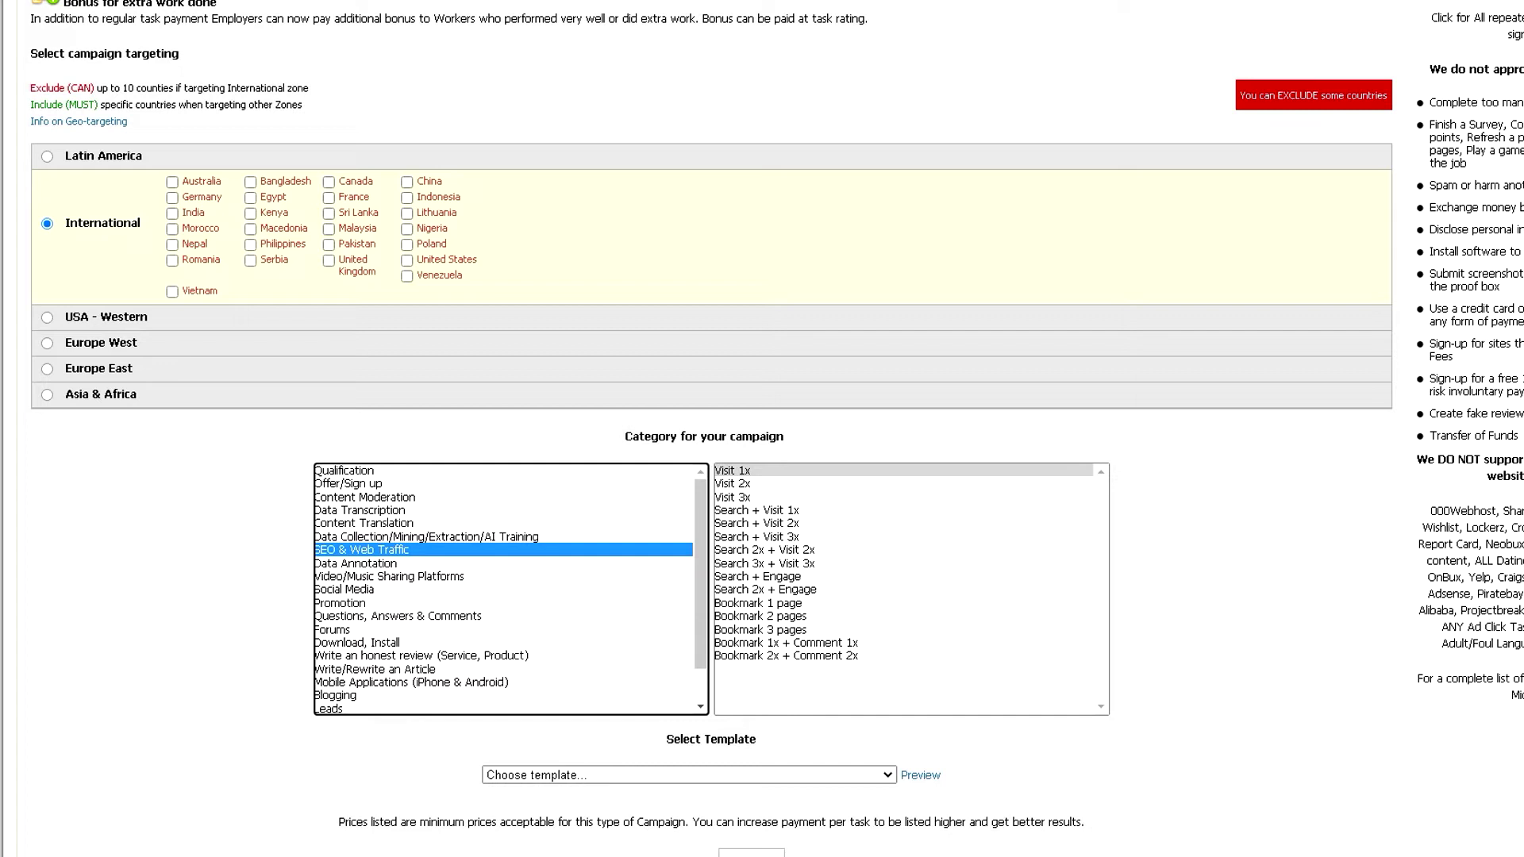
key("Tab")
key("s")
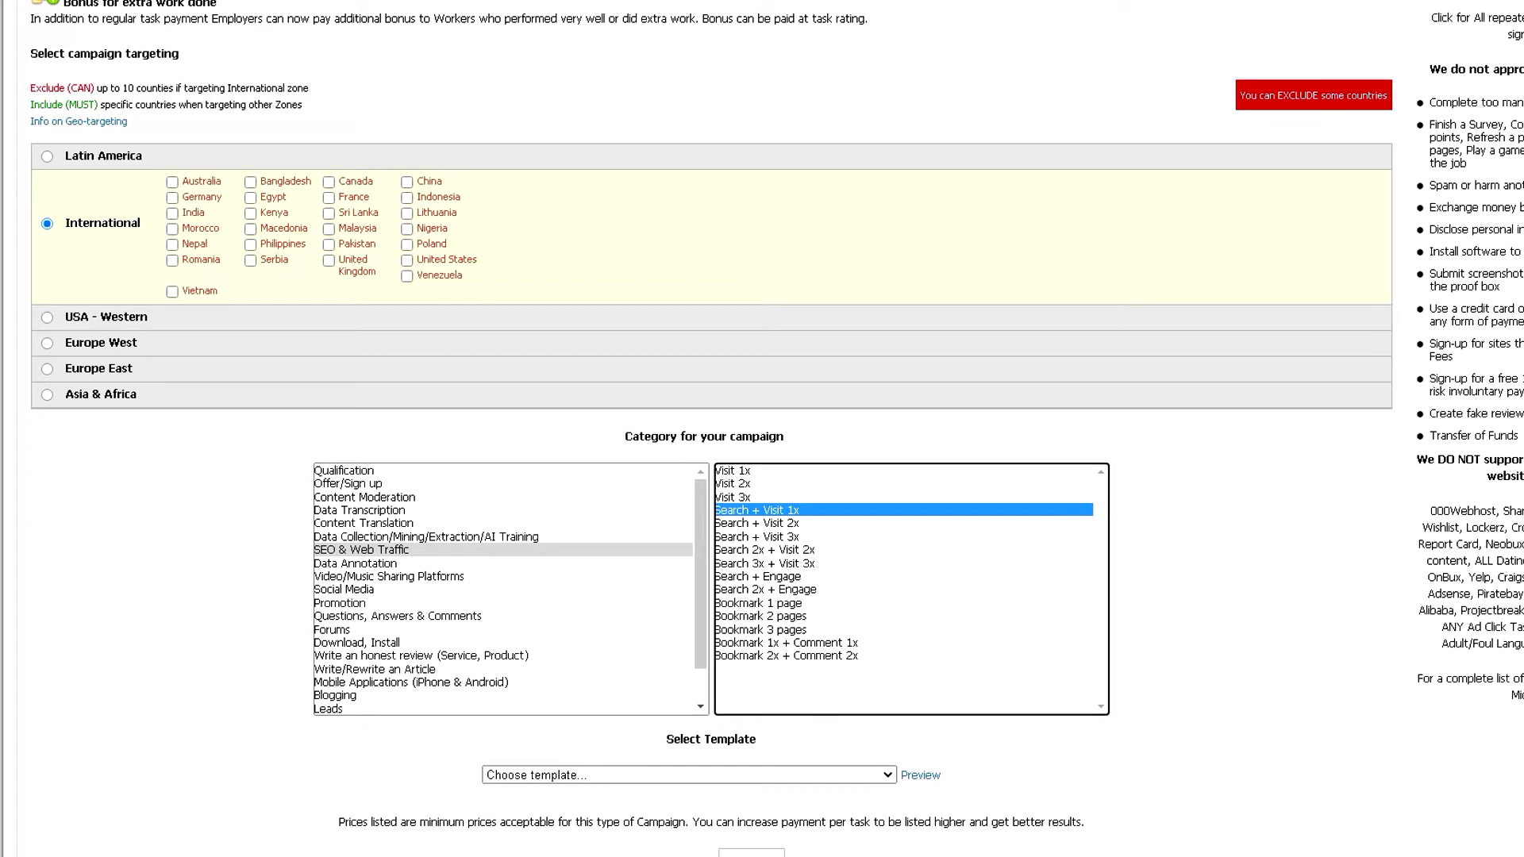
- Open the campaign template list and close it without choosing a template
scroll(712, 429, "down", 2)
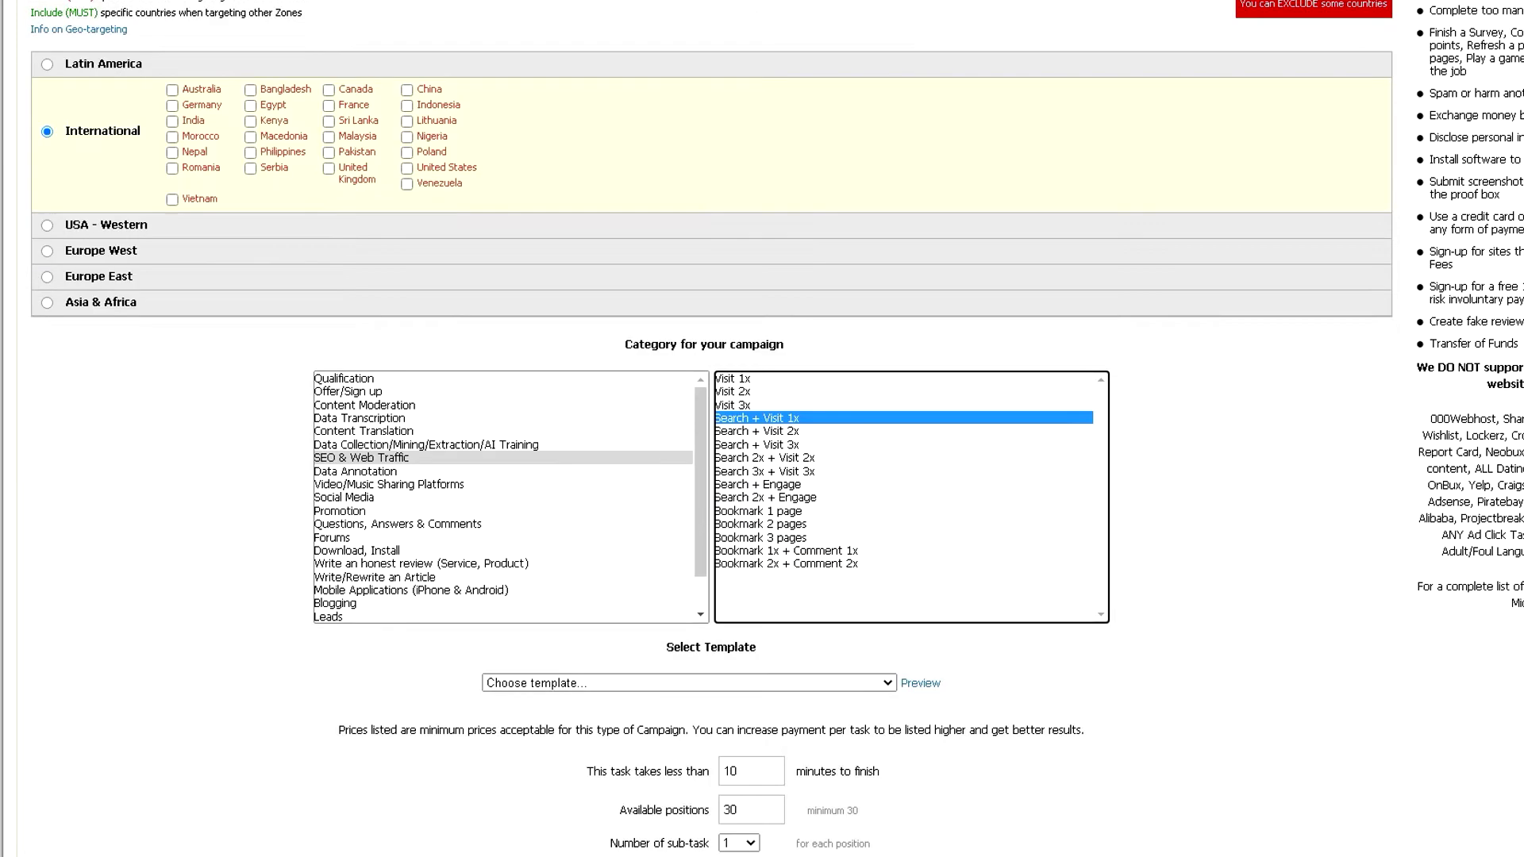
key("Tab")
key("alt+Down")
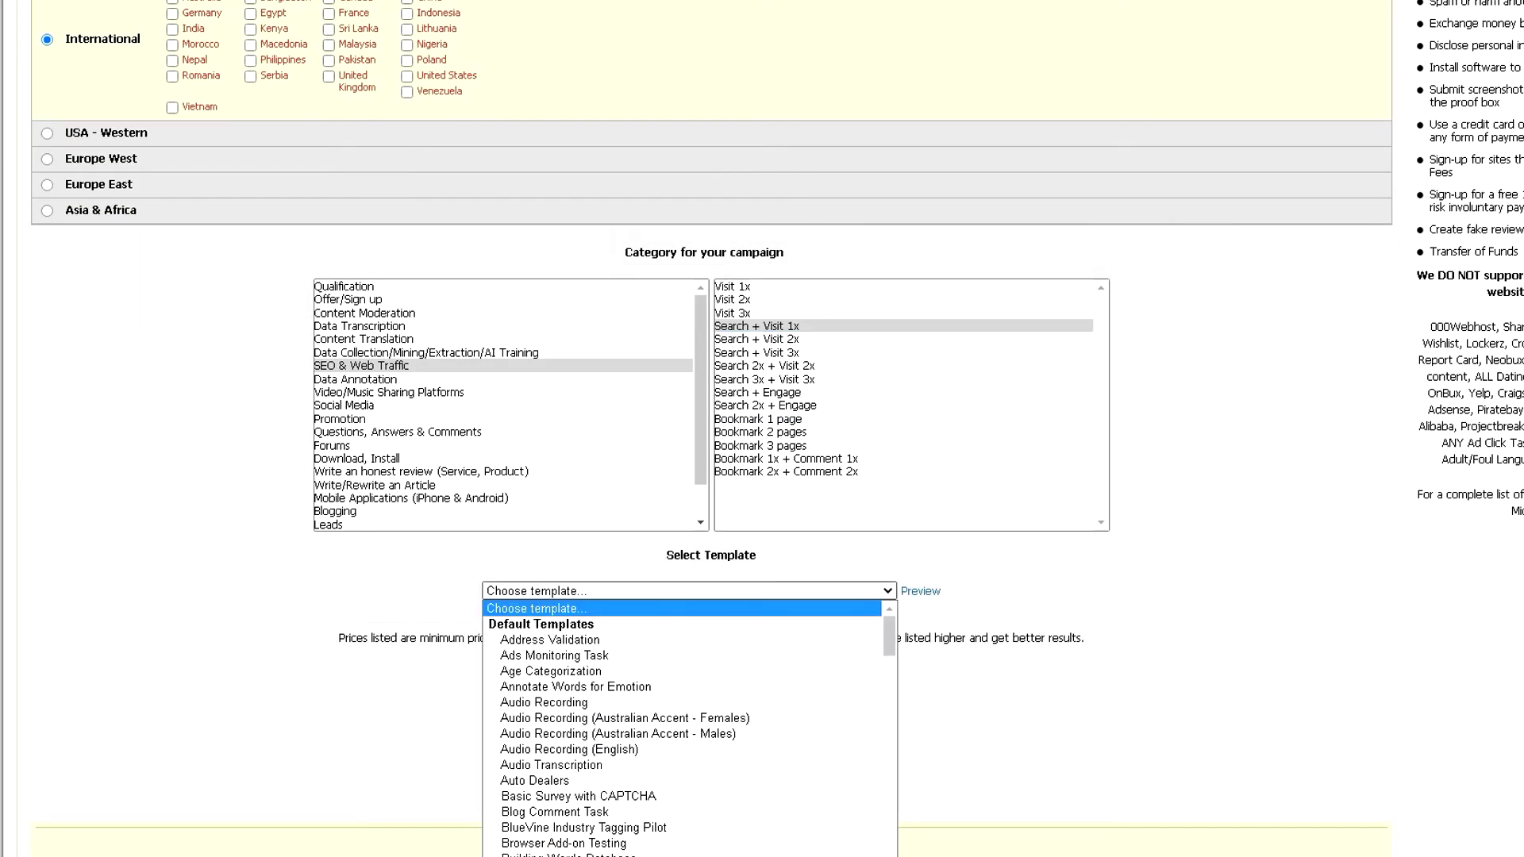
key("Escape")
scroll(712, 429, "down", 1)
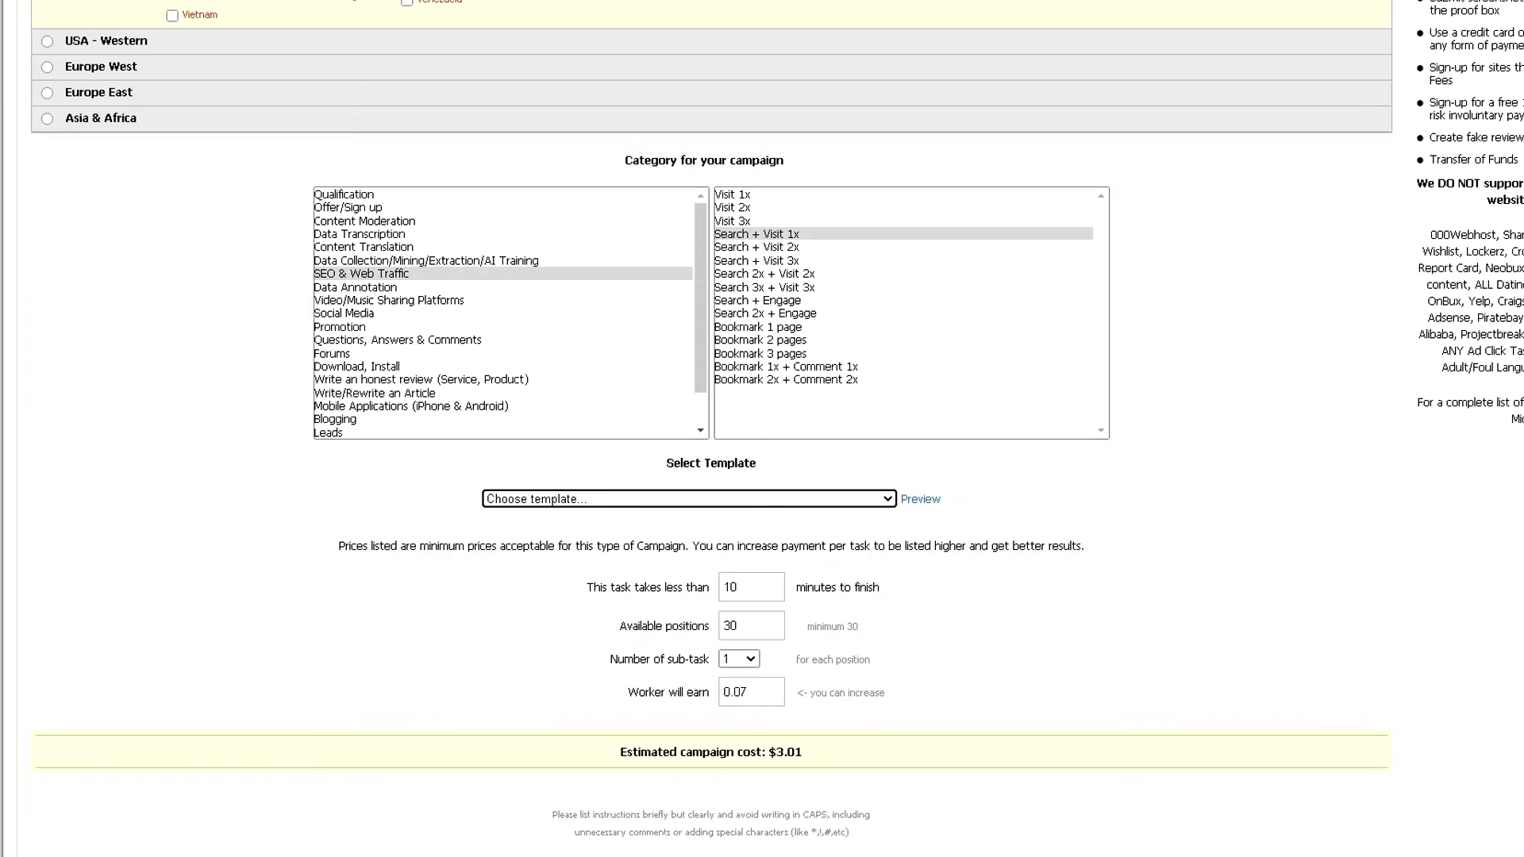
- Set the worker pay's last digit to 5, minutes to finish to 1, and 2000 positions
left_click_drag(750, 691, 741, 691)
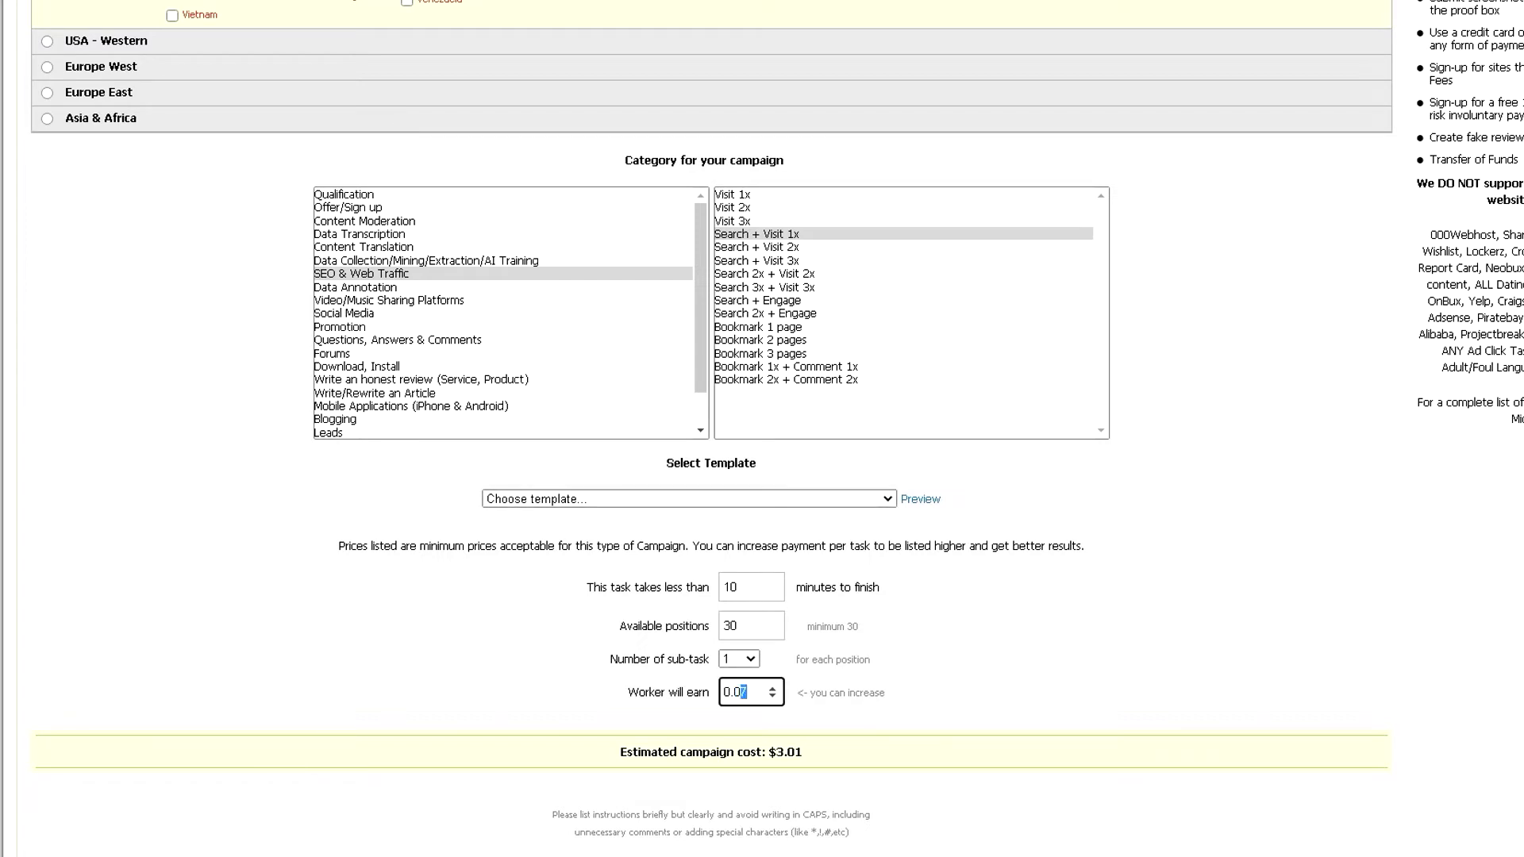
type("5")
double_click(730, 586)
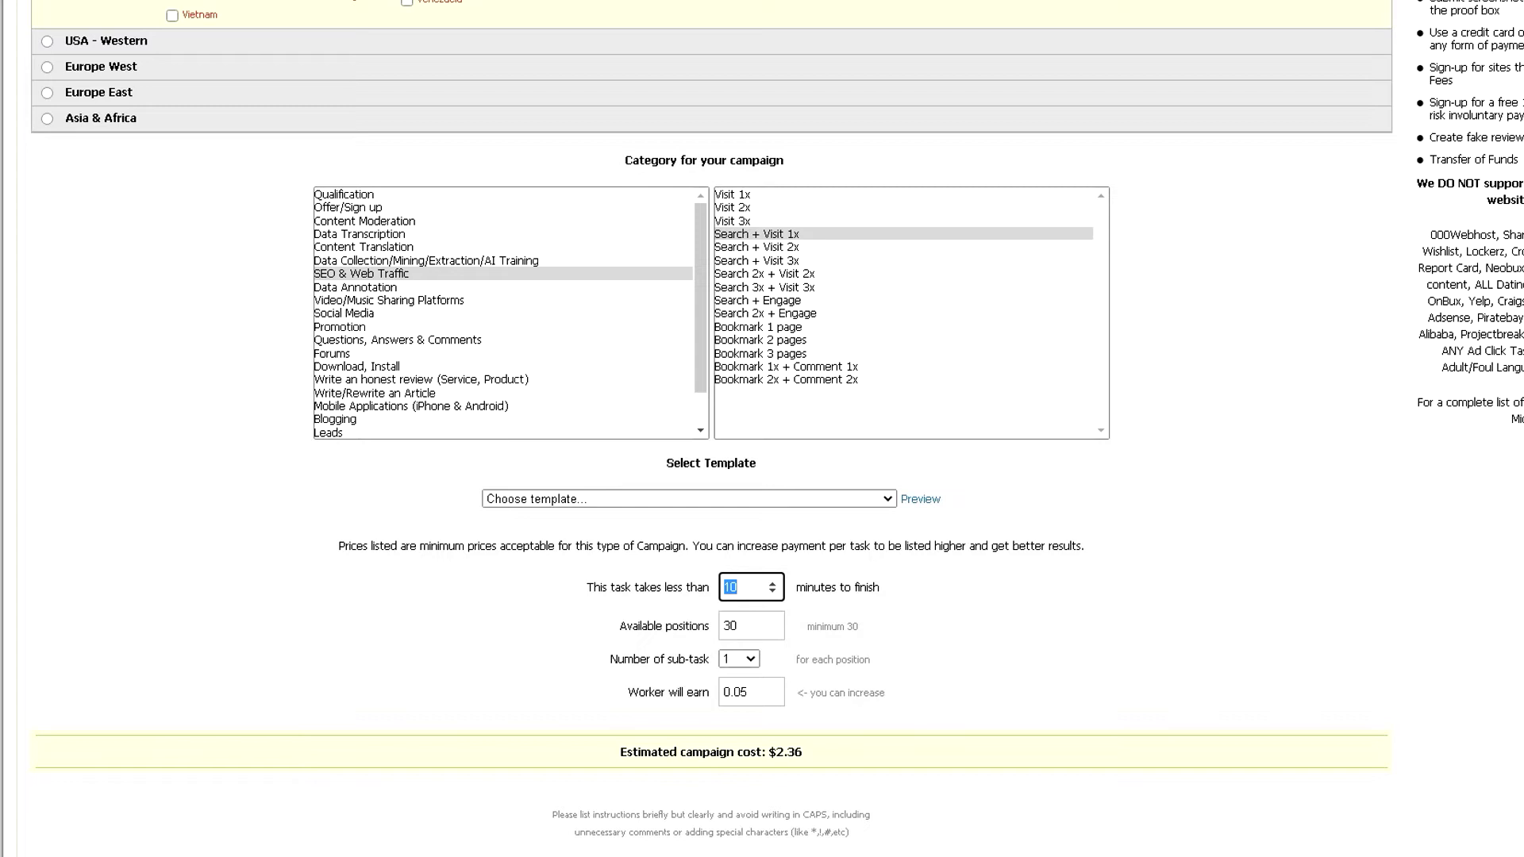
type("1")
double_click(729, 625)
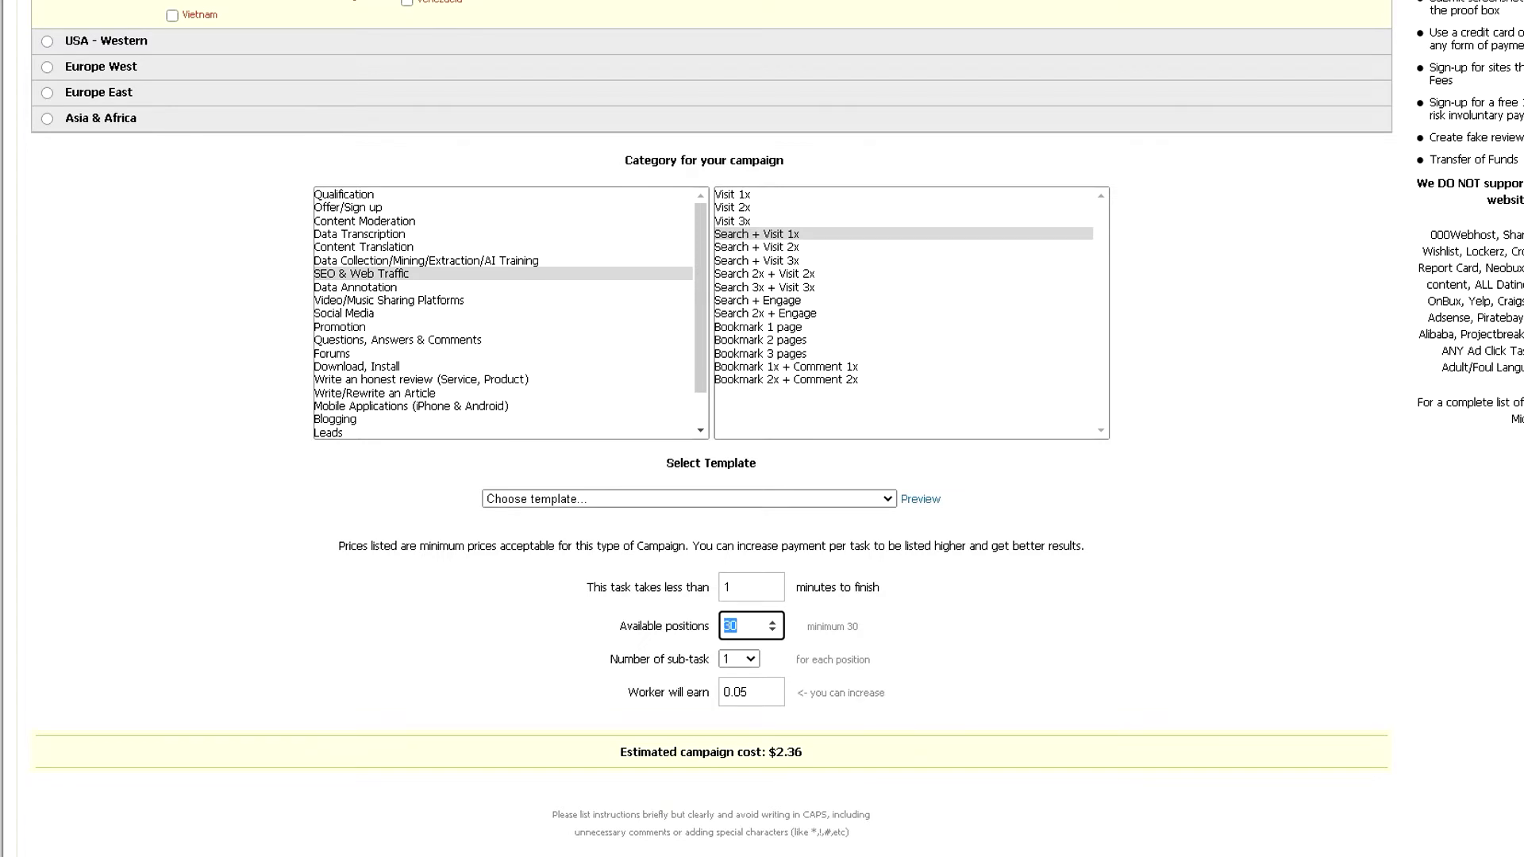
type("2000")
key("Tab")
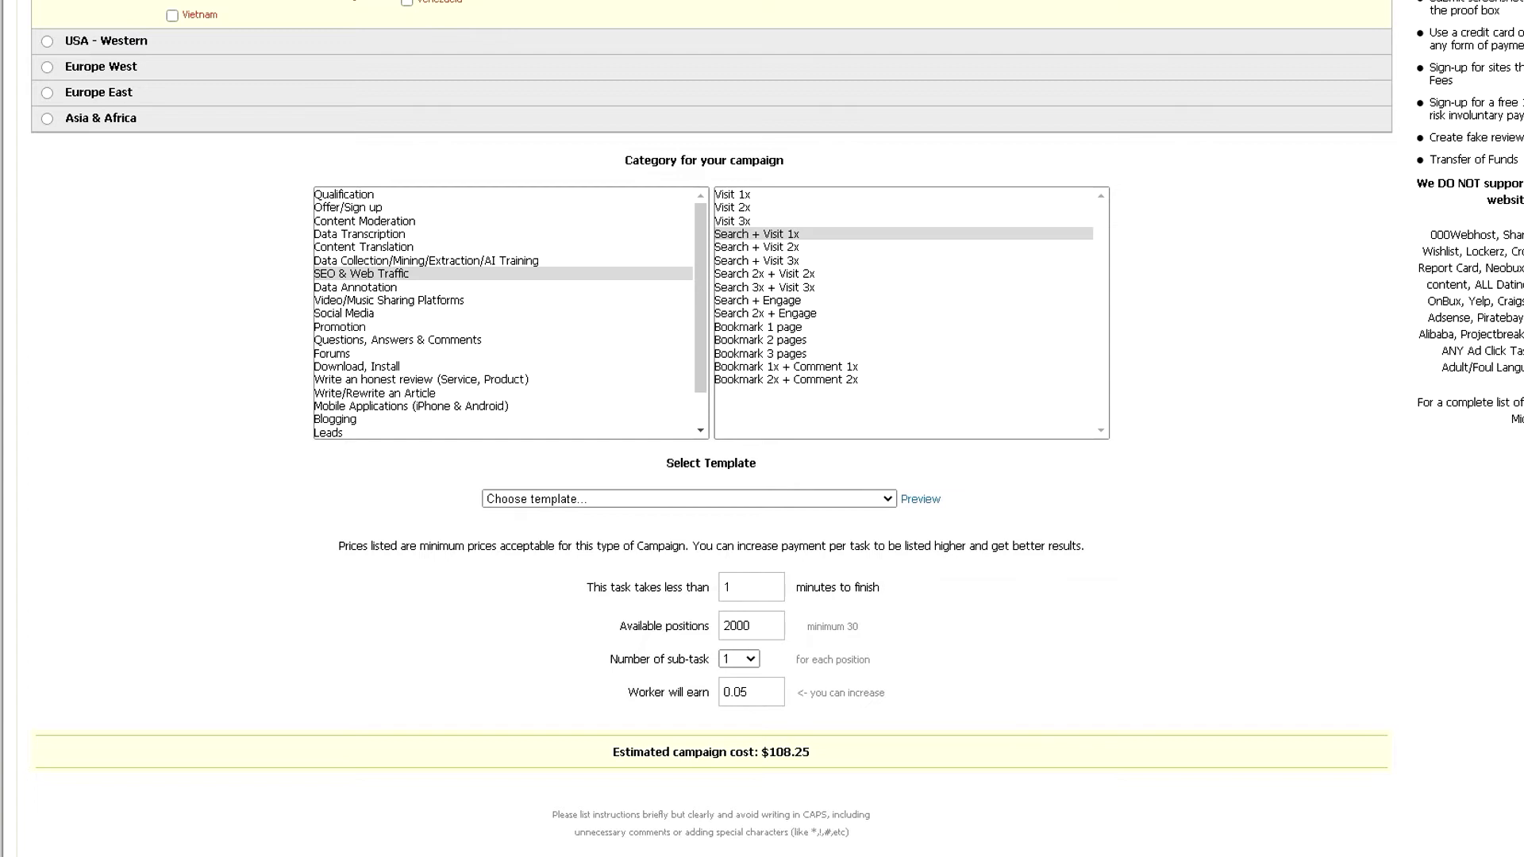
- Try lower worker pay values on the spinner, then settle it back at 0.05
left_click(773, 697)
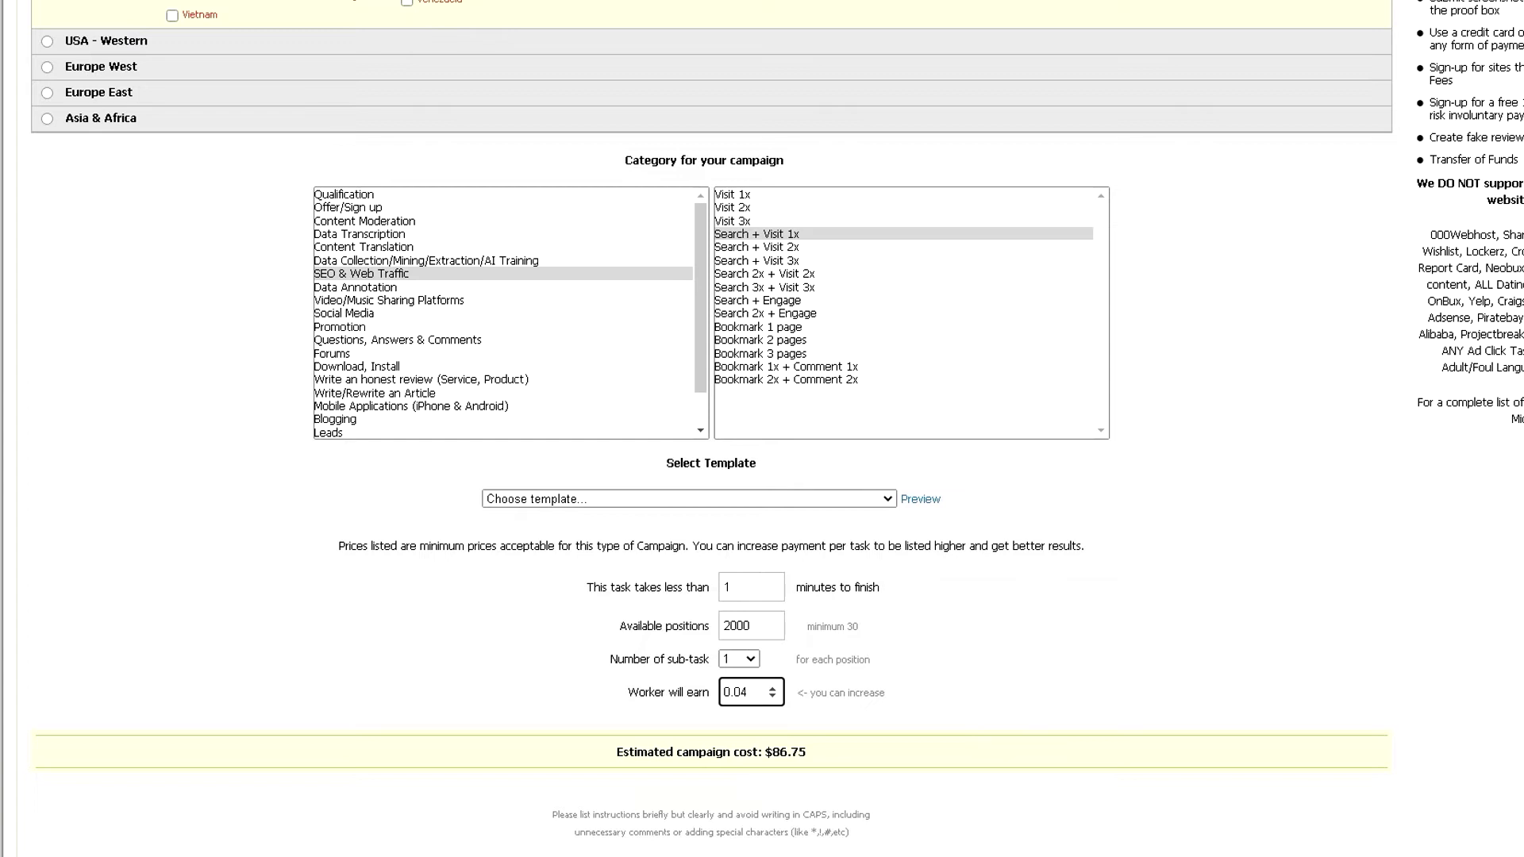
left_click(773, 697)
key("Up")
key("Up")
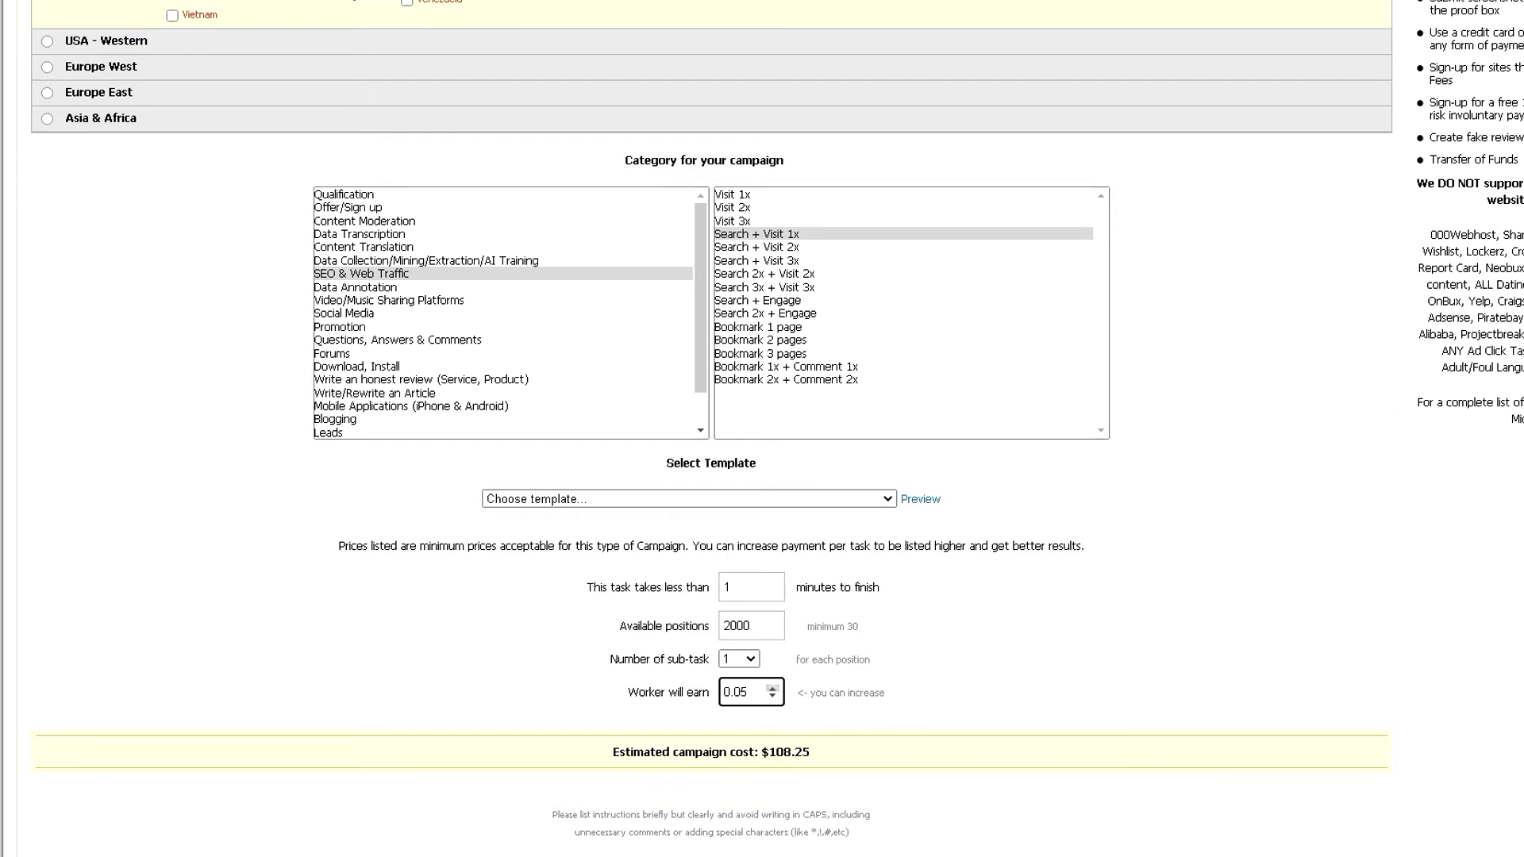
key("Up")
key("Up")
left_click(773, 697)
left_click_drag(748, 692, 730, 691)
key("Tab")
key("Tab")
- Enter 5000 available positions and highlight the resulting $269.50 estimated cost
type("5000")
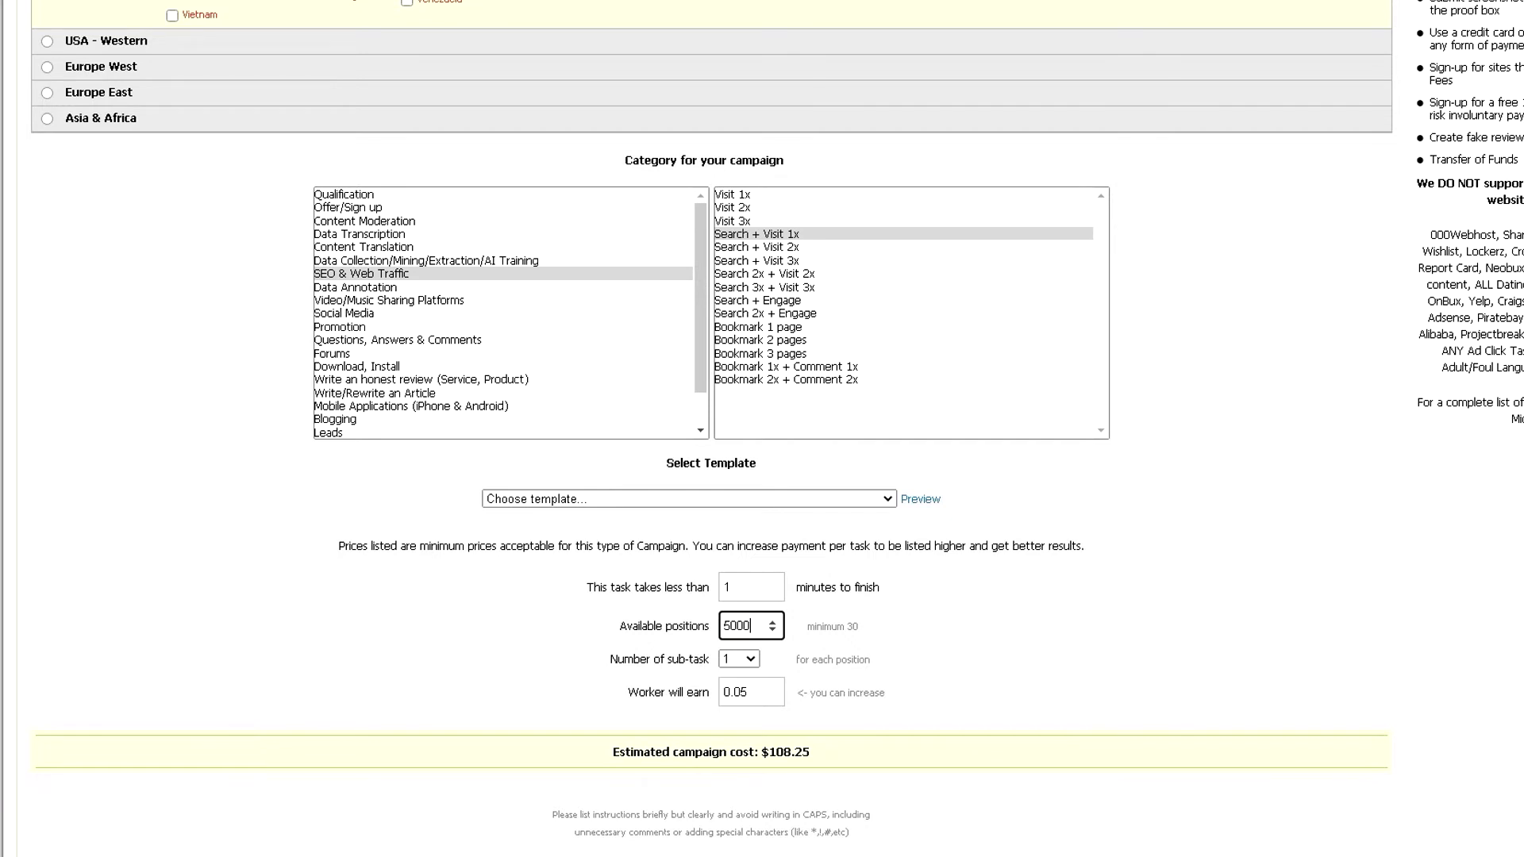
key("Tab")
double_click(789, 751)
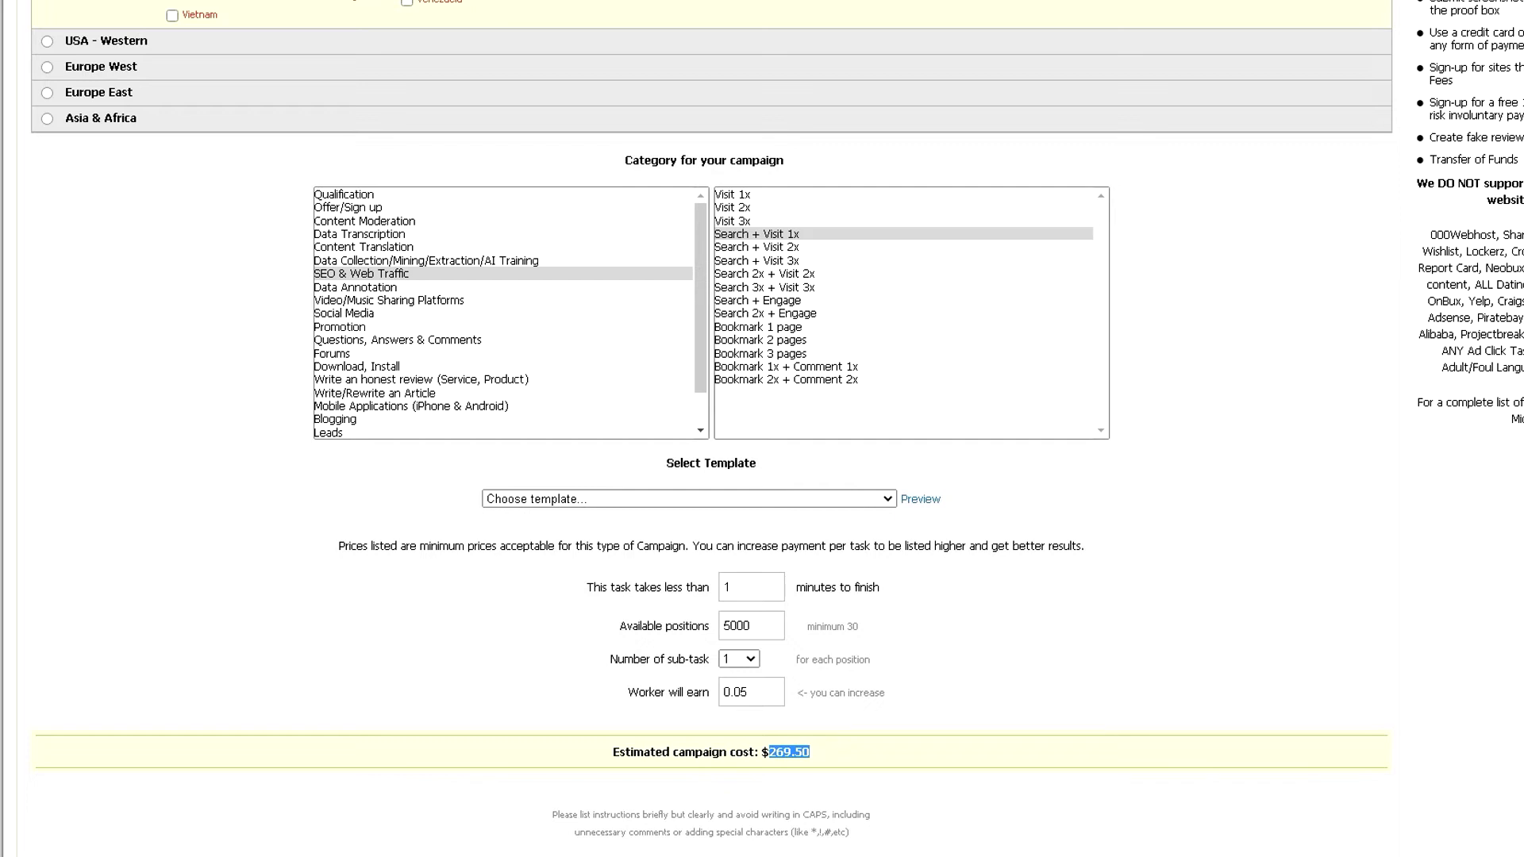
left_click(790, 751)
scroll(711, 429, "down", 2)
scroll(762, 429, "down", 2)
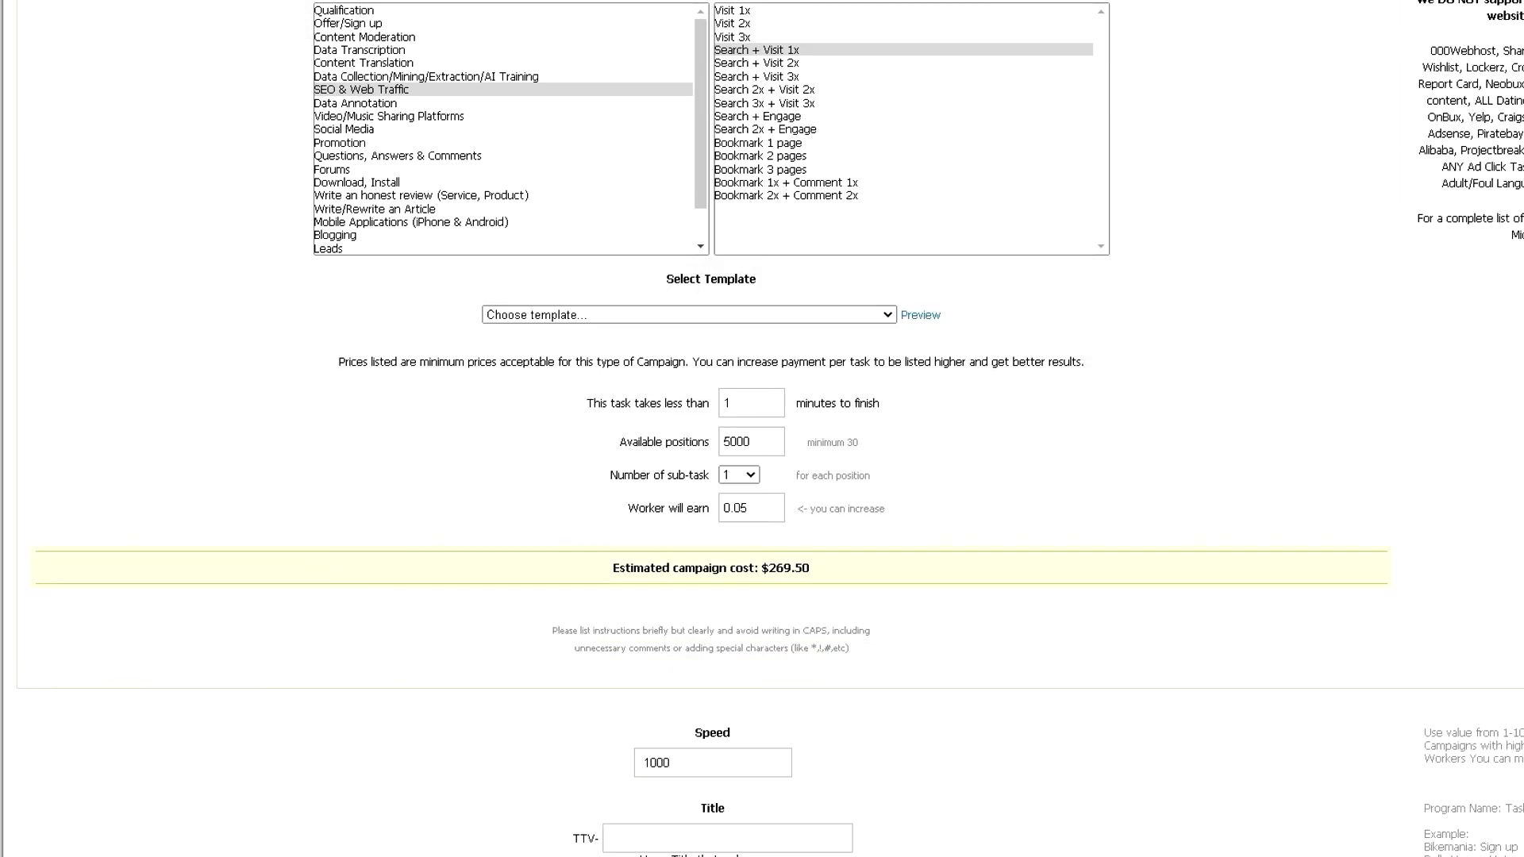
scroll(762, 429, "down", 2)
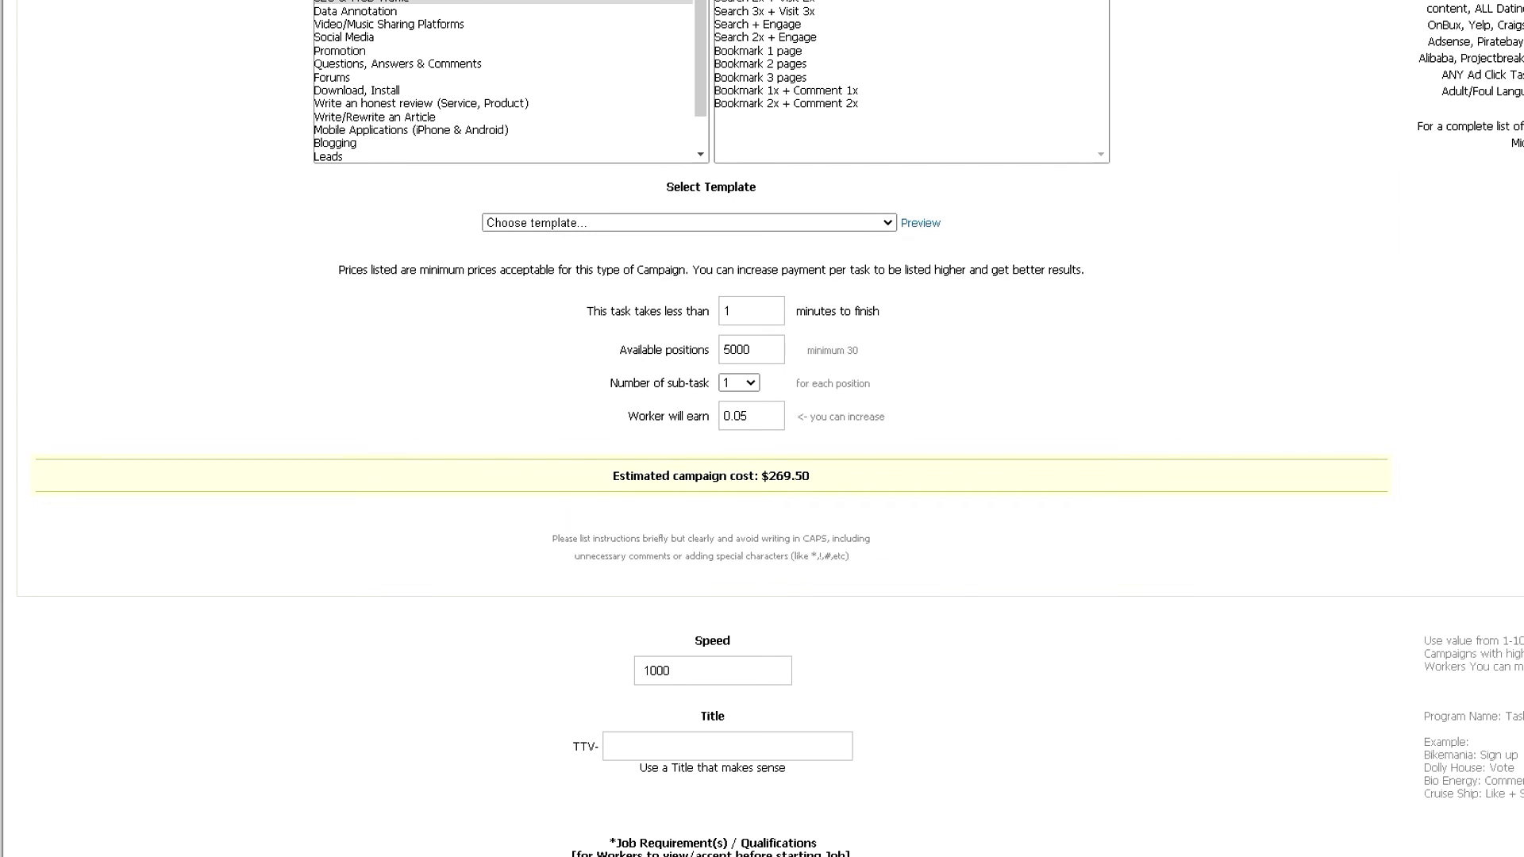
scroll(761, 429, "down", 1)
scroll(762, 429, "down", 3)
scroll(761, 428, "down", 2)
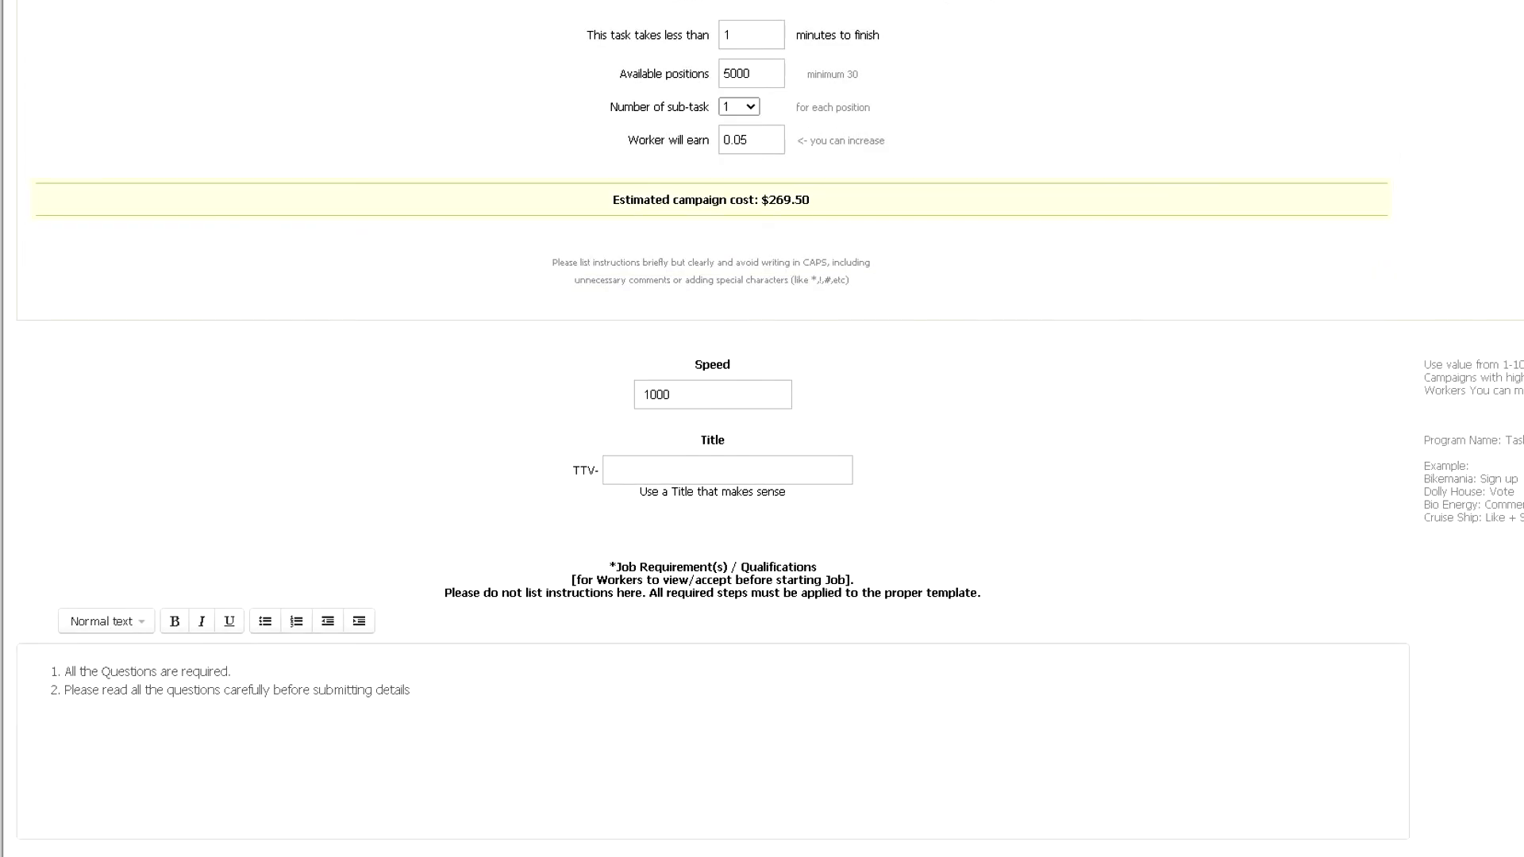
scroll(763, 429, "down", 1)
scroll(762, 429, "down", 1)
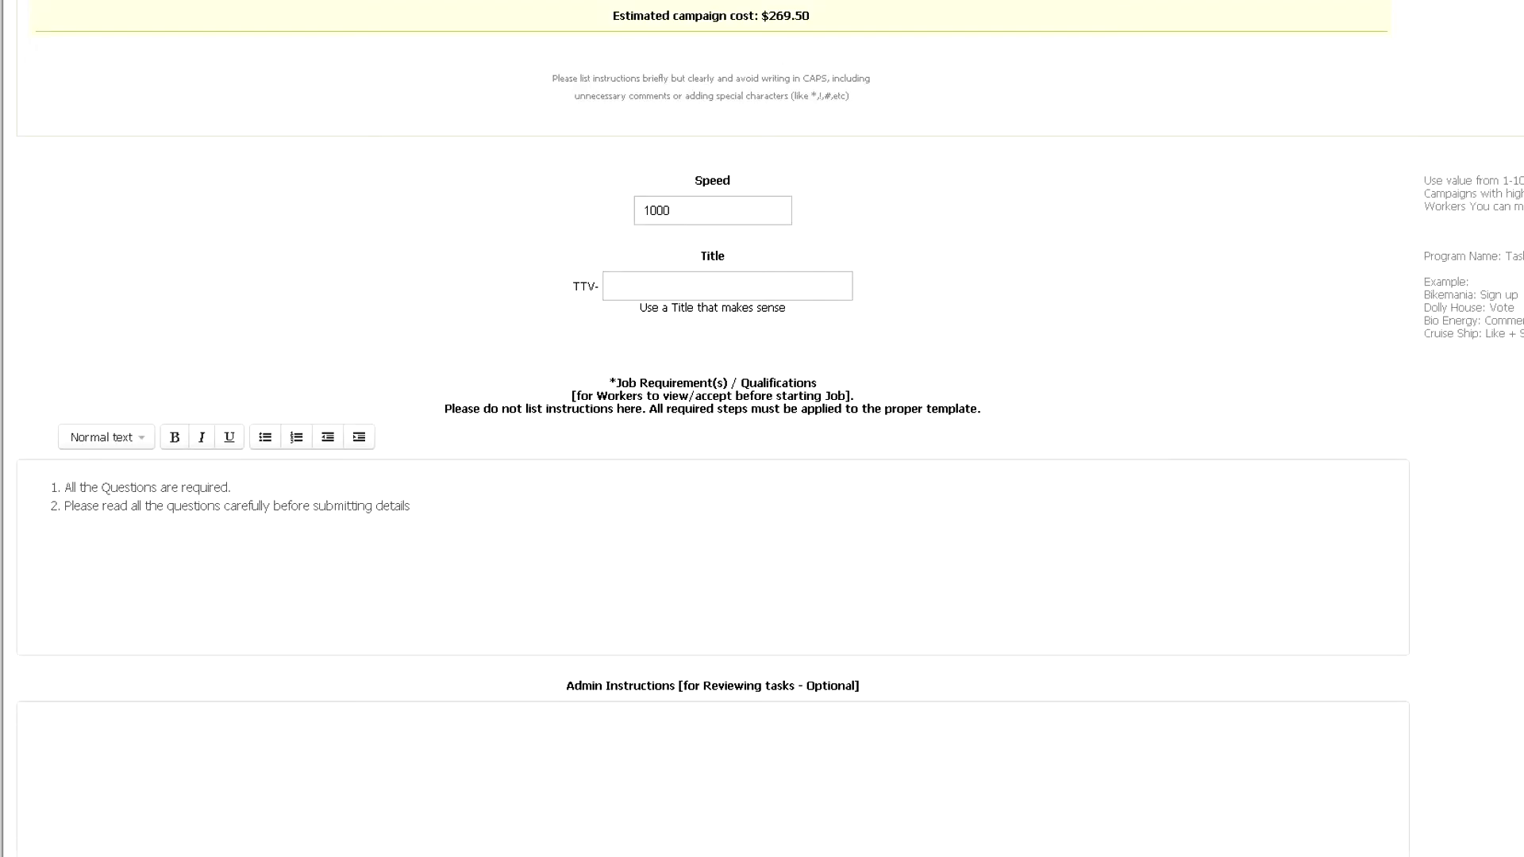
scroll(762, 429, "down", 3)
scroll(763, 429, "down", 2)
scroll(762, 429, "down", 2)
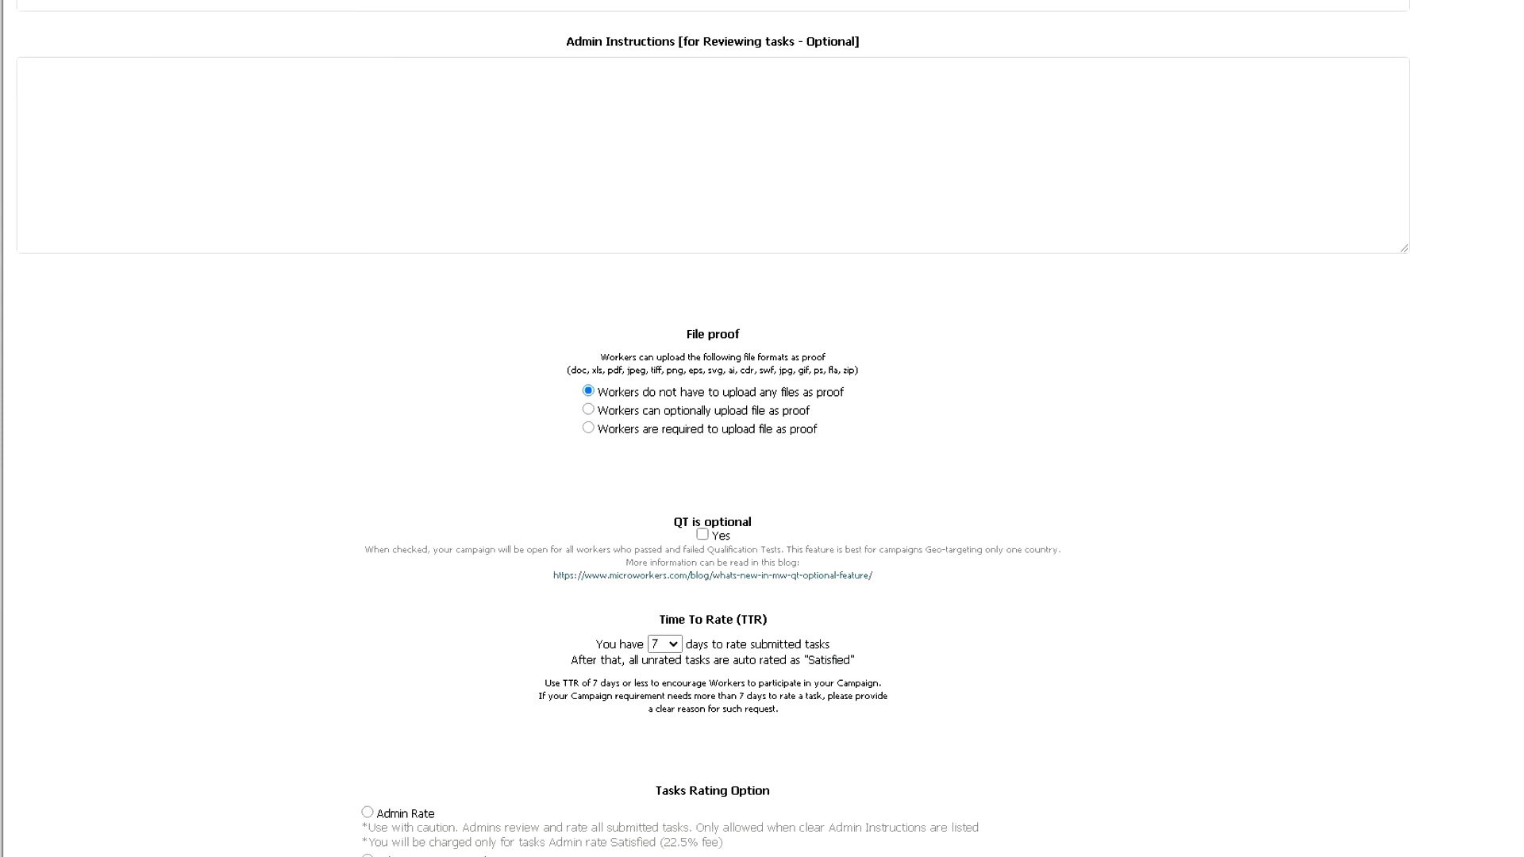
scroll(762, 428, "down", 2)
scroll(762, 428, "down", 1)
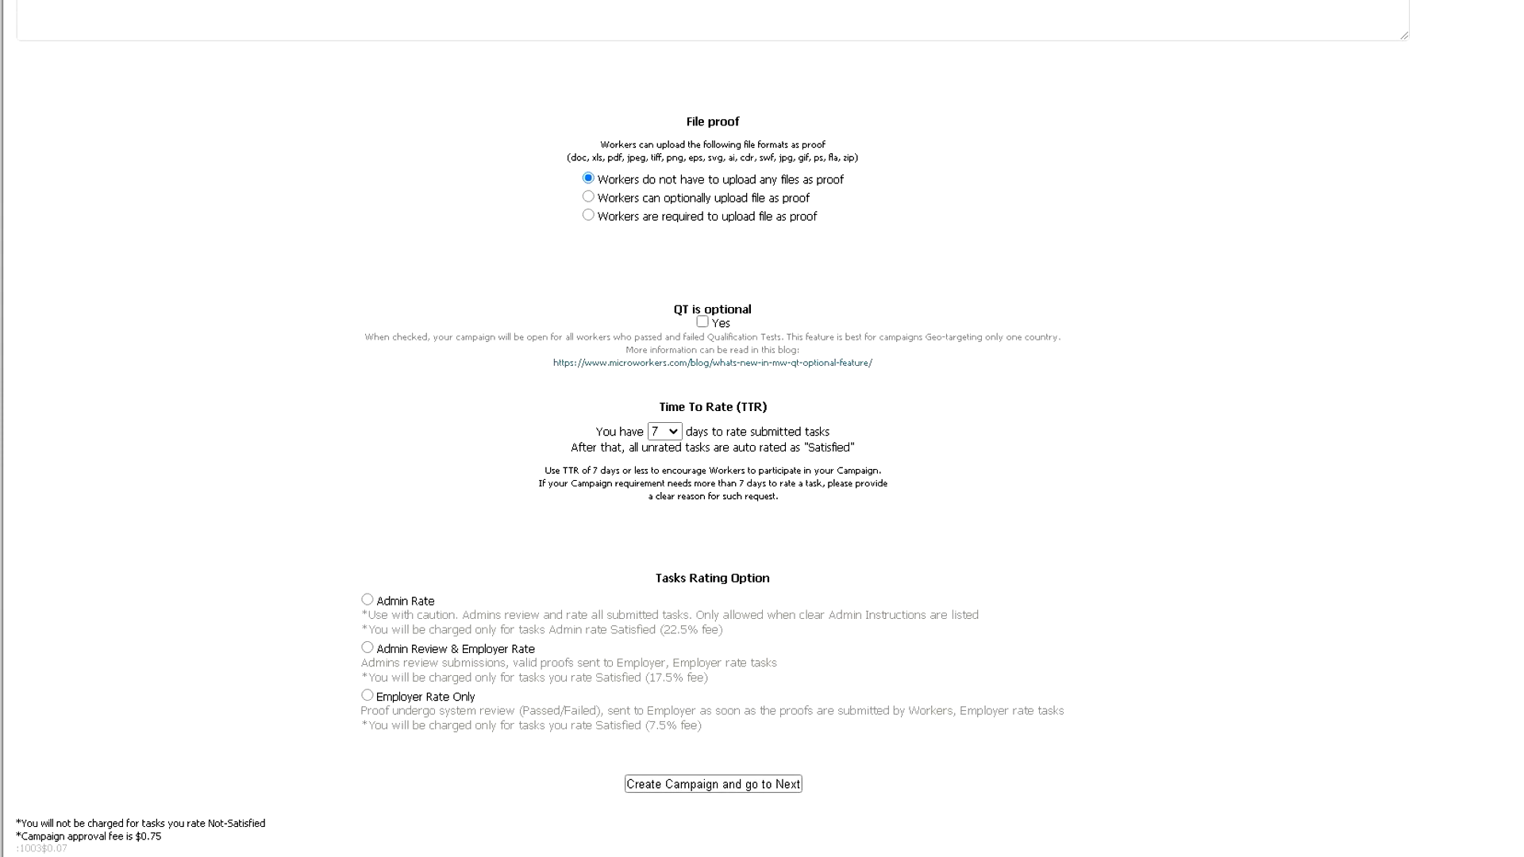
scroll(762, 428, "up", 3)
scroll(762, 428, "up", 4)
scroll(762, 428, "up", 5)
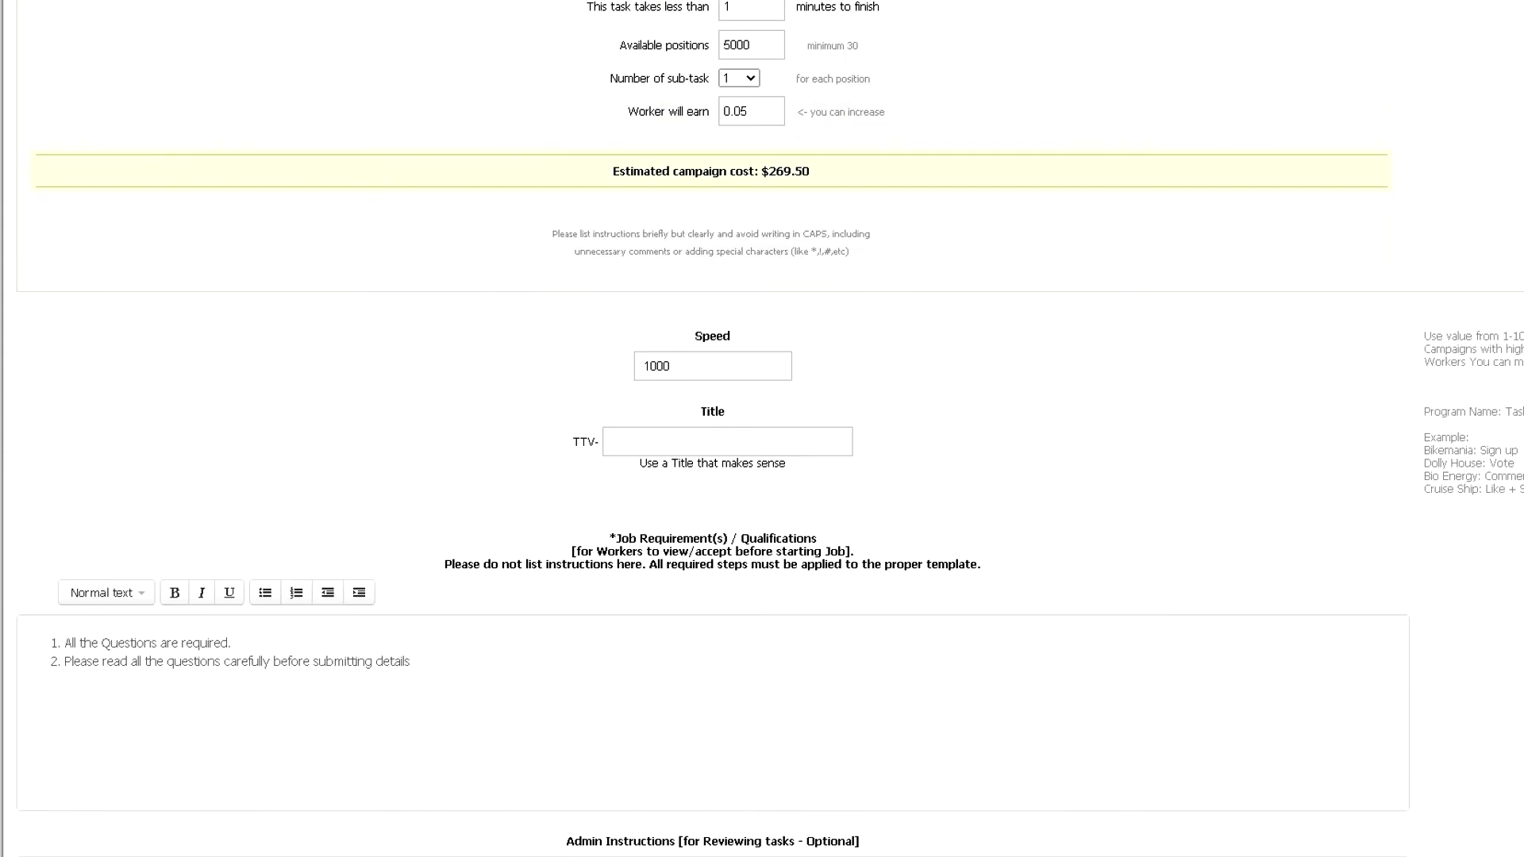
scroll(762, 429, "up", 2)
scroll(762, 428, "up", 2)
scroll(762, 430, "up", 1)
scroll(761, 429, "up", 2)
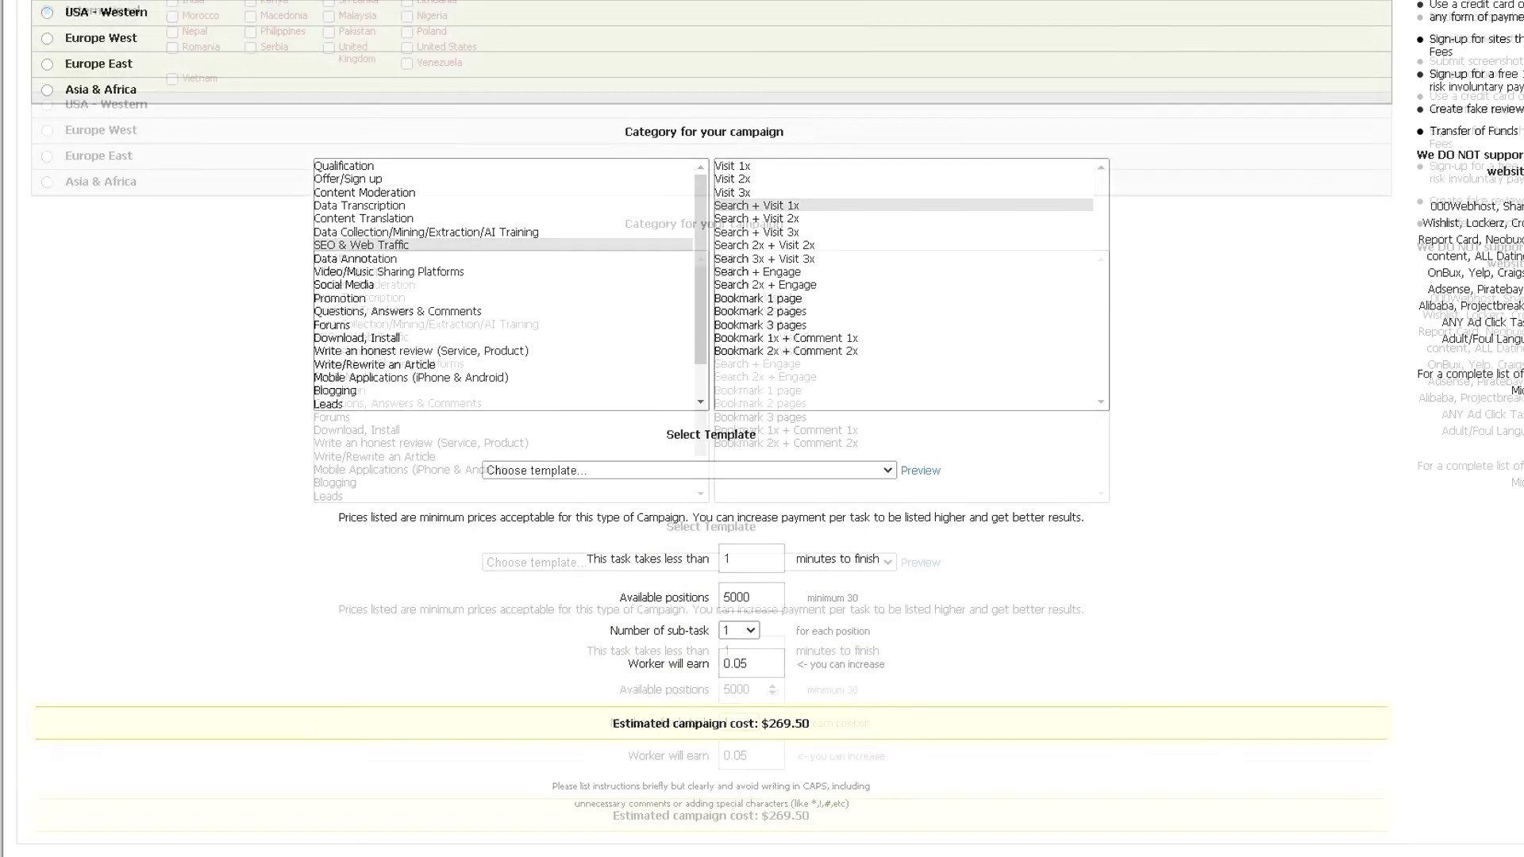
scroll(763, 429, "up", 5)
scroll(763, 429, "up", 2)
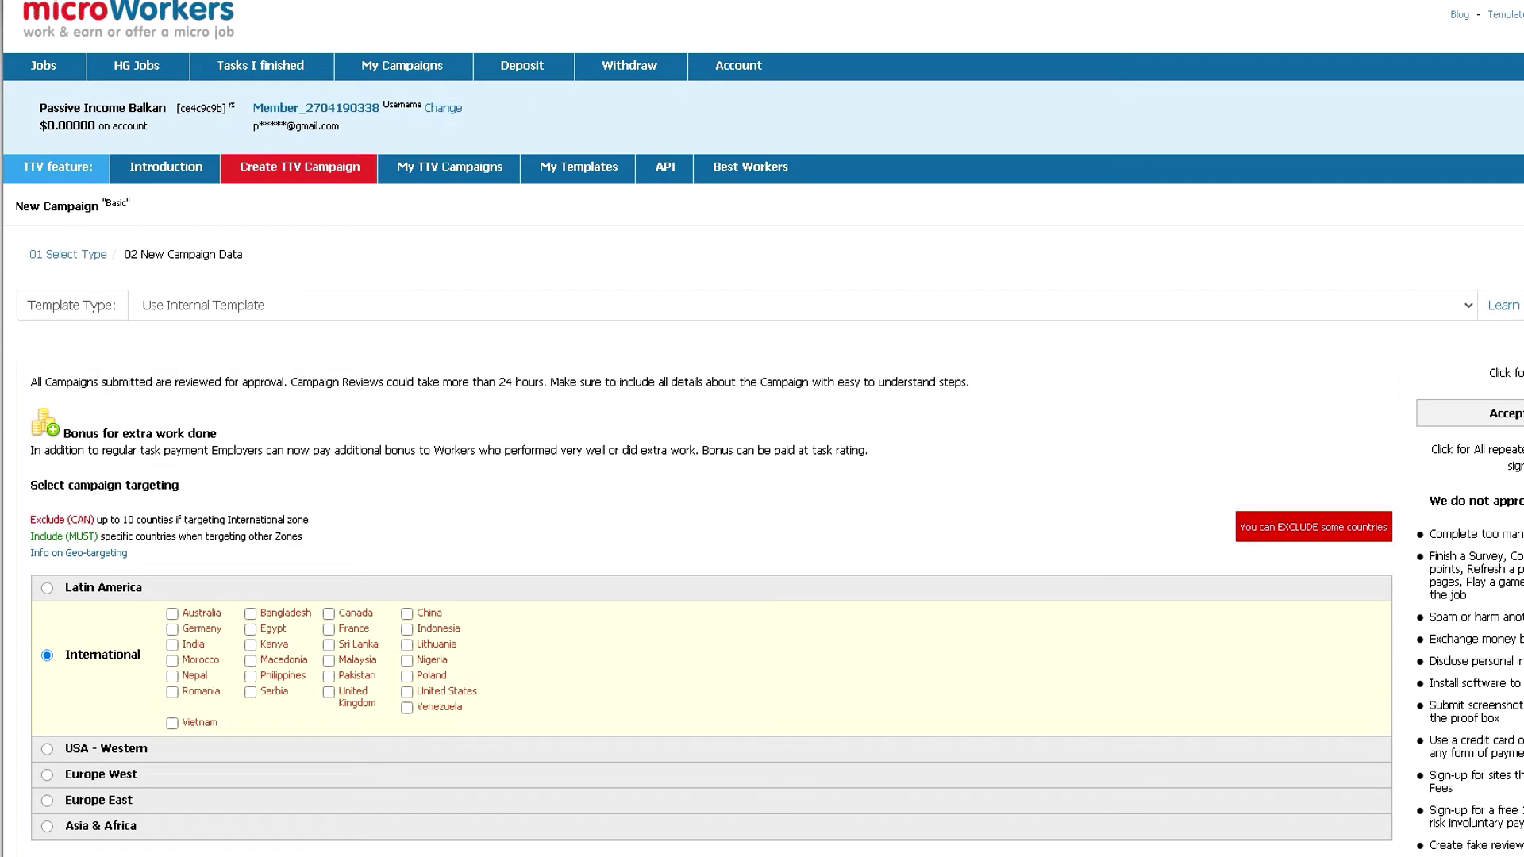
- Try 30 available positions and check the resulting $2.36 estimated cost
scroll(762, 477, "down", 5)
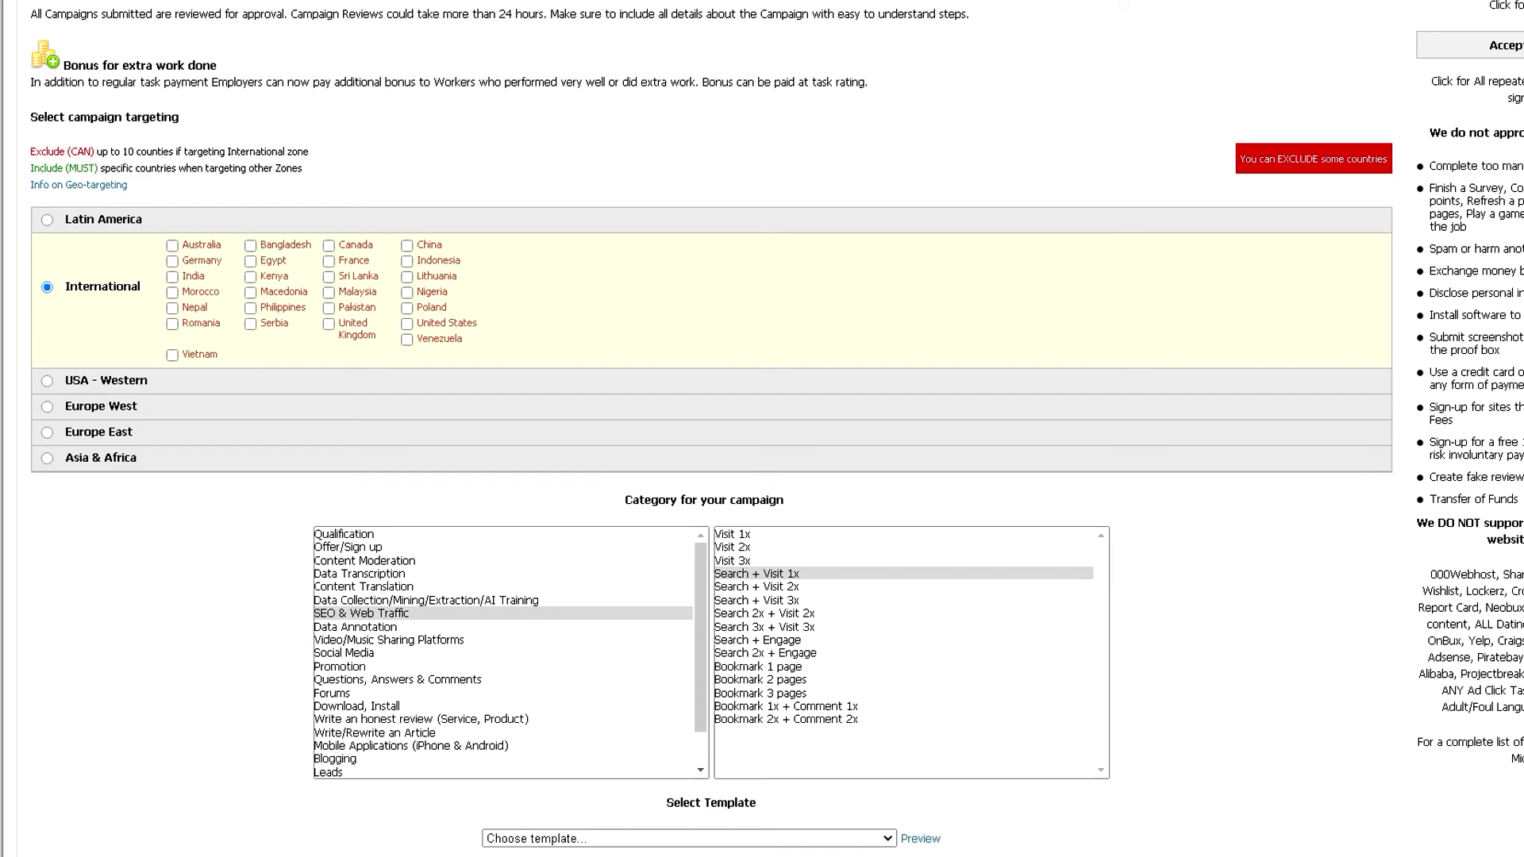
scroll(762, 428, "down", 7)
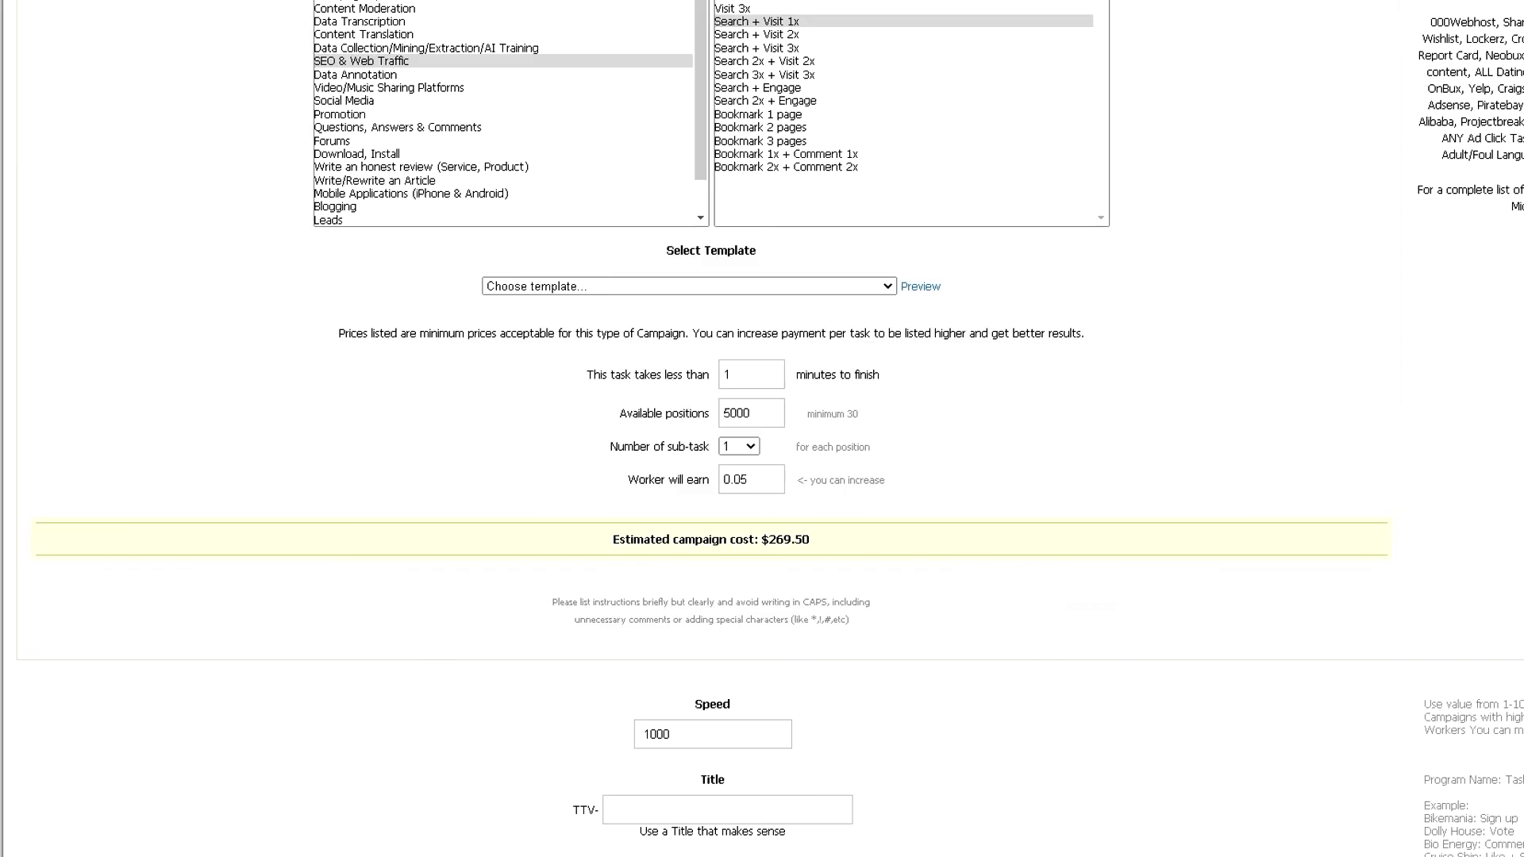
left_click(750, 413)
double_click(737, 412)
type("30")
key("Tab")
left_click_drag(777, 539, 793, 539)
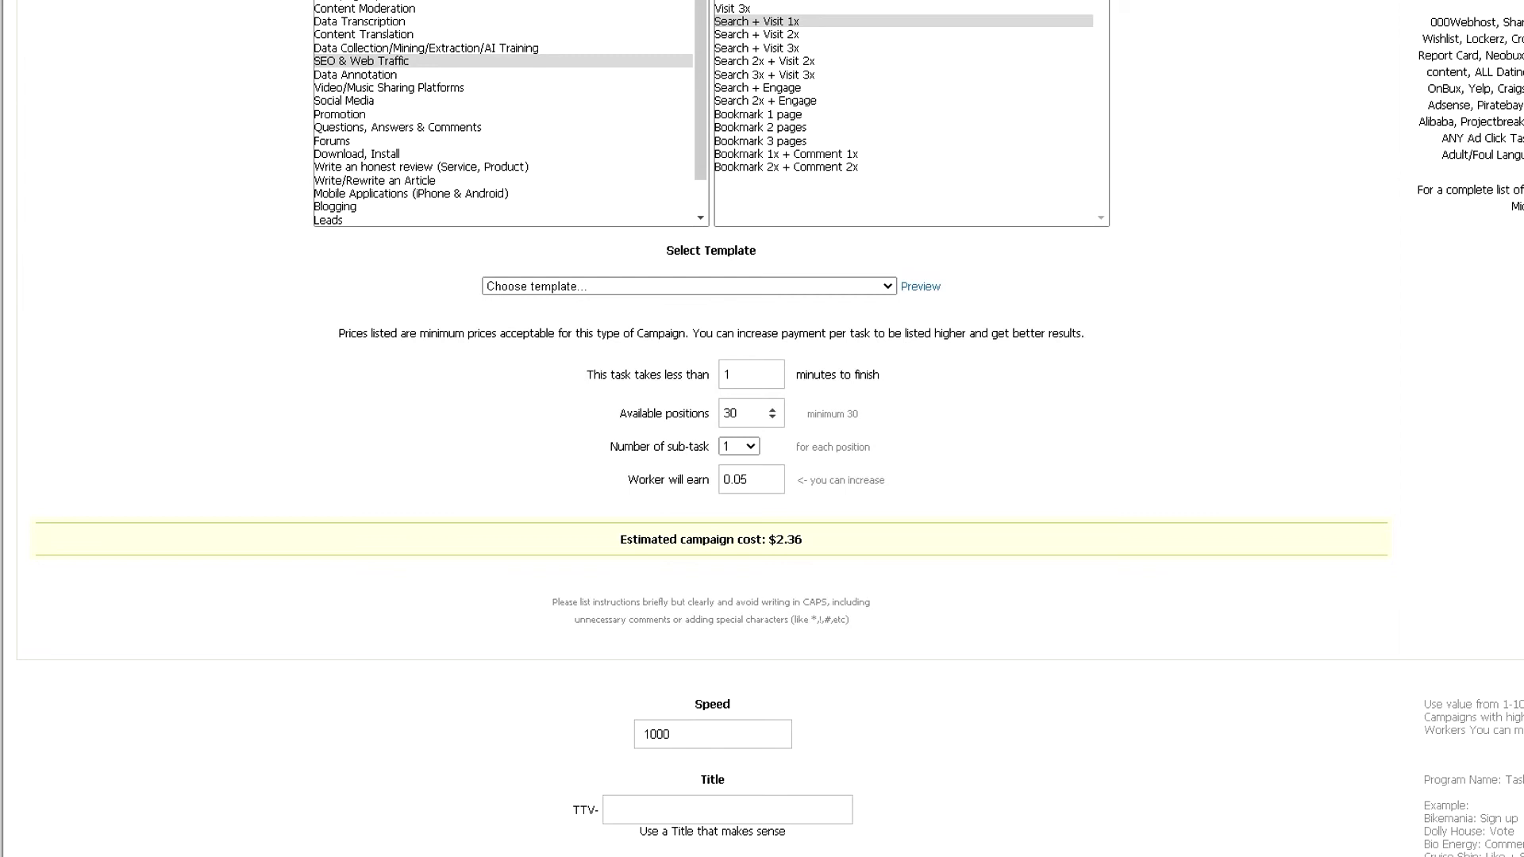
- Set the available positions to 10000
key("Tab")
type("1")
type("0000")
key("Tab")
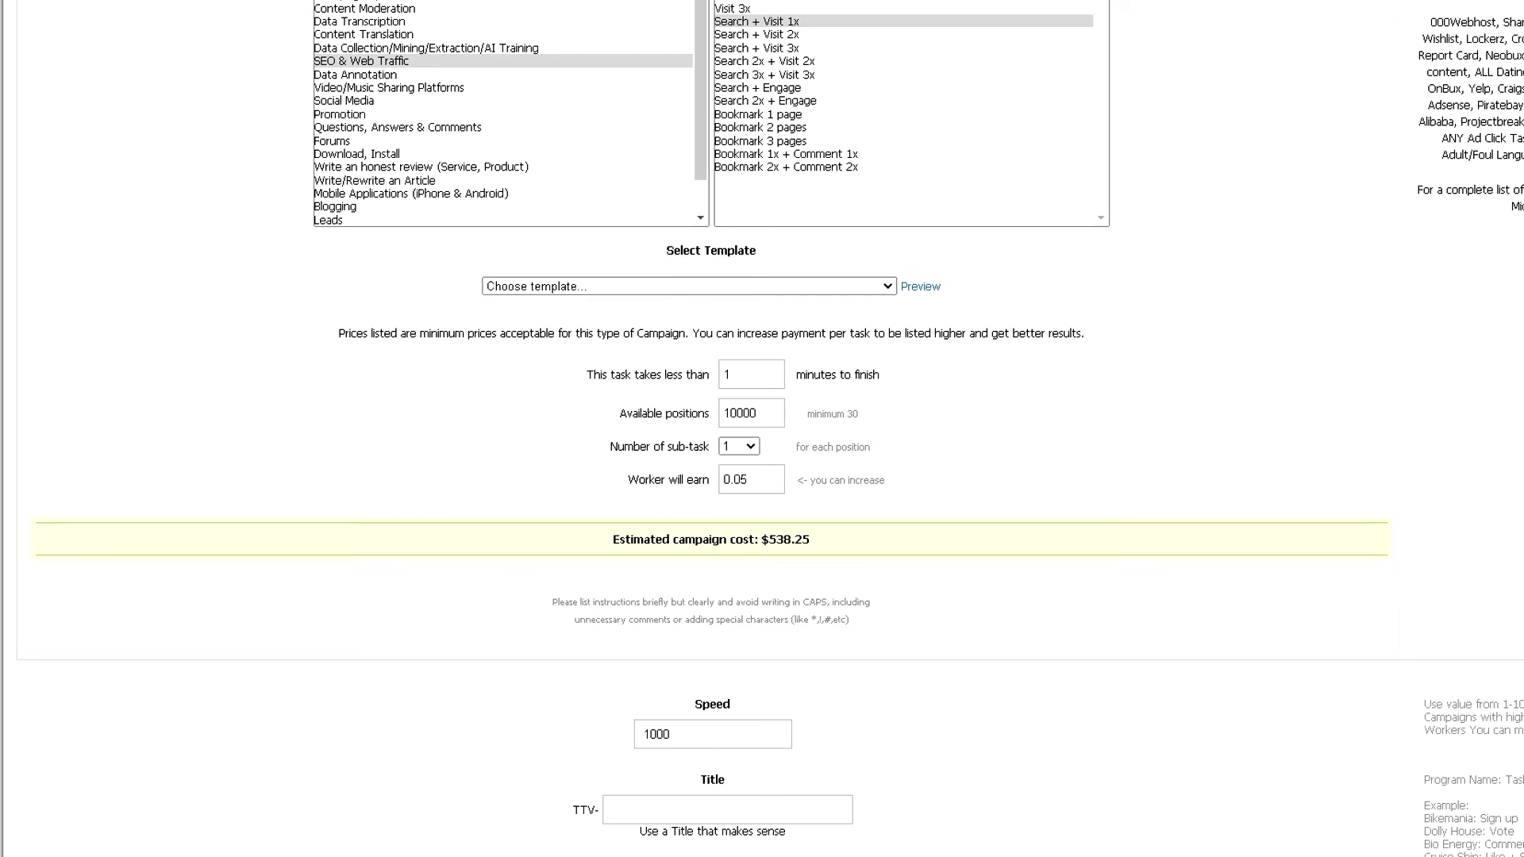